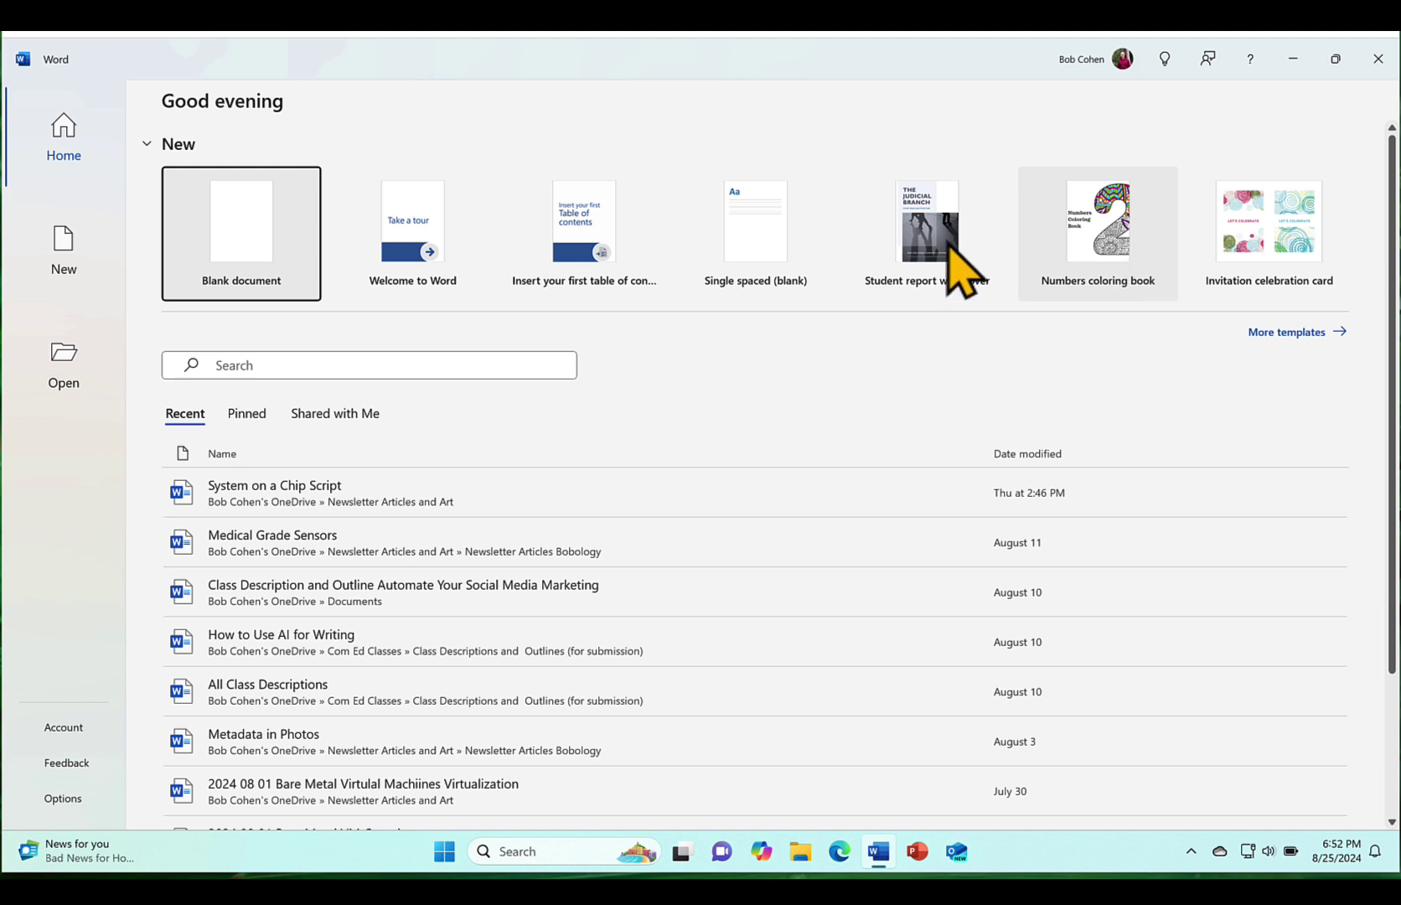
- Create a blank document and insert the picture IMG_4142.JPG from this device
click(258, 238)
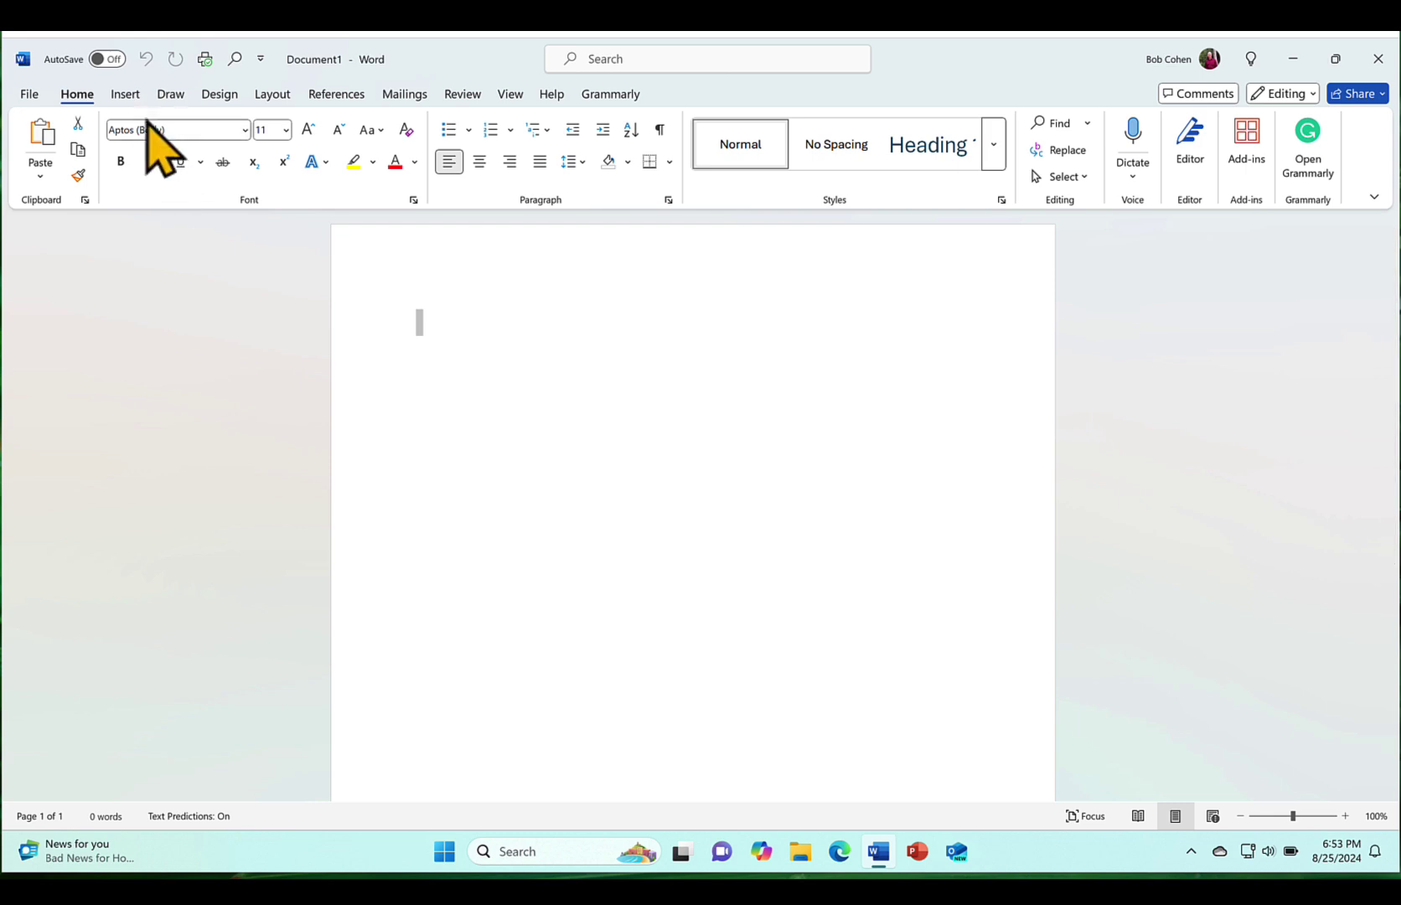
click(126, 94)
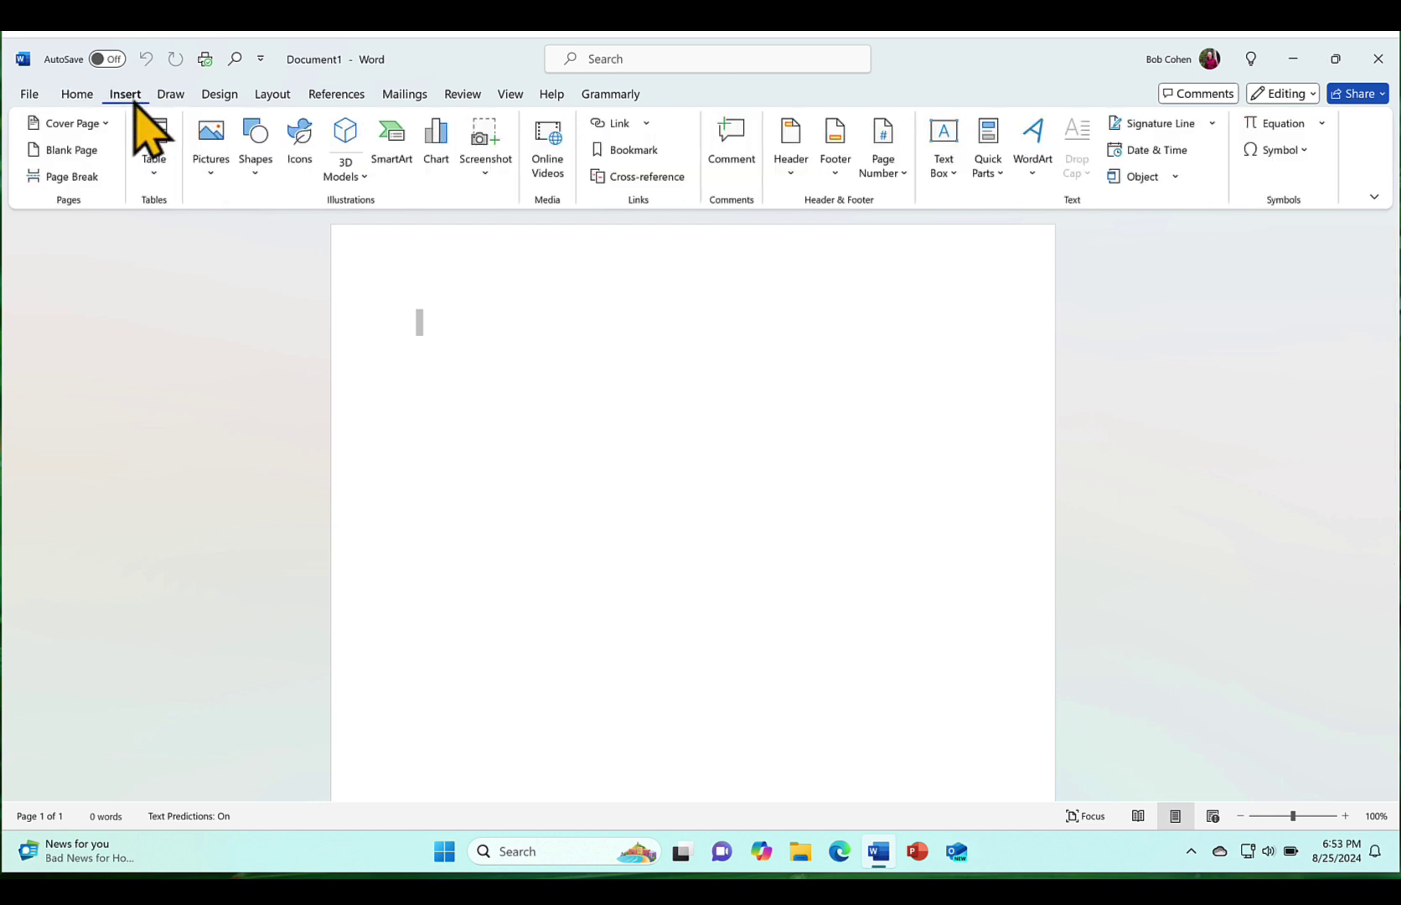
click(218, 174)
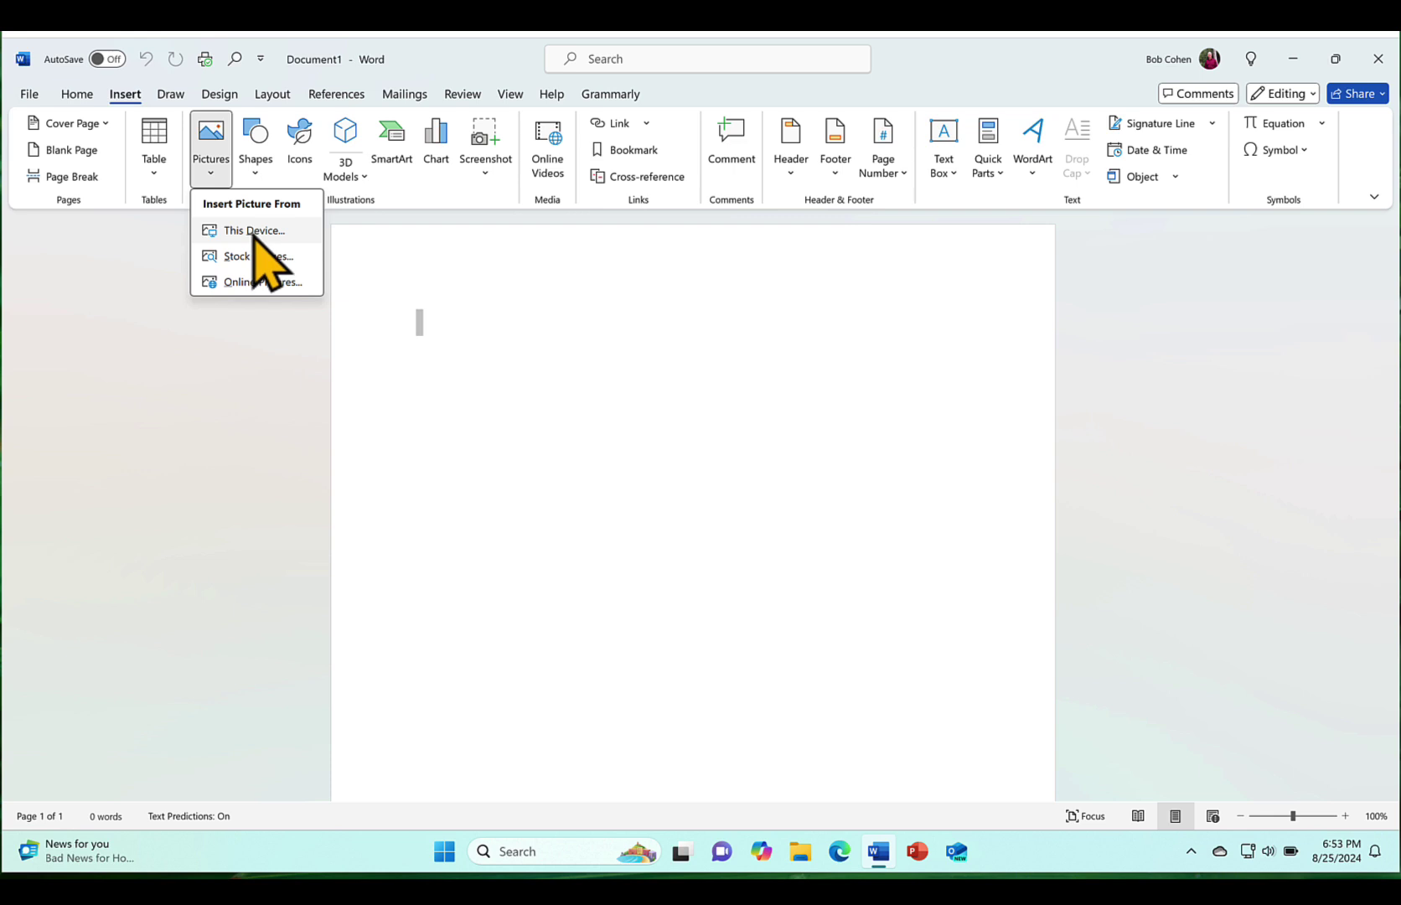
click(252, 233)
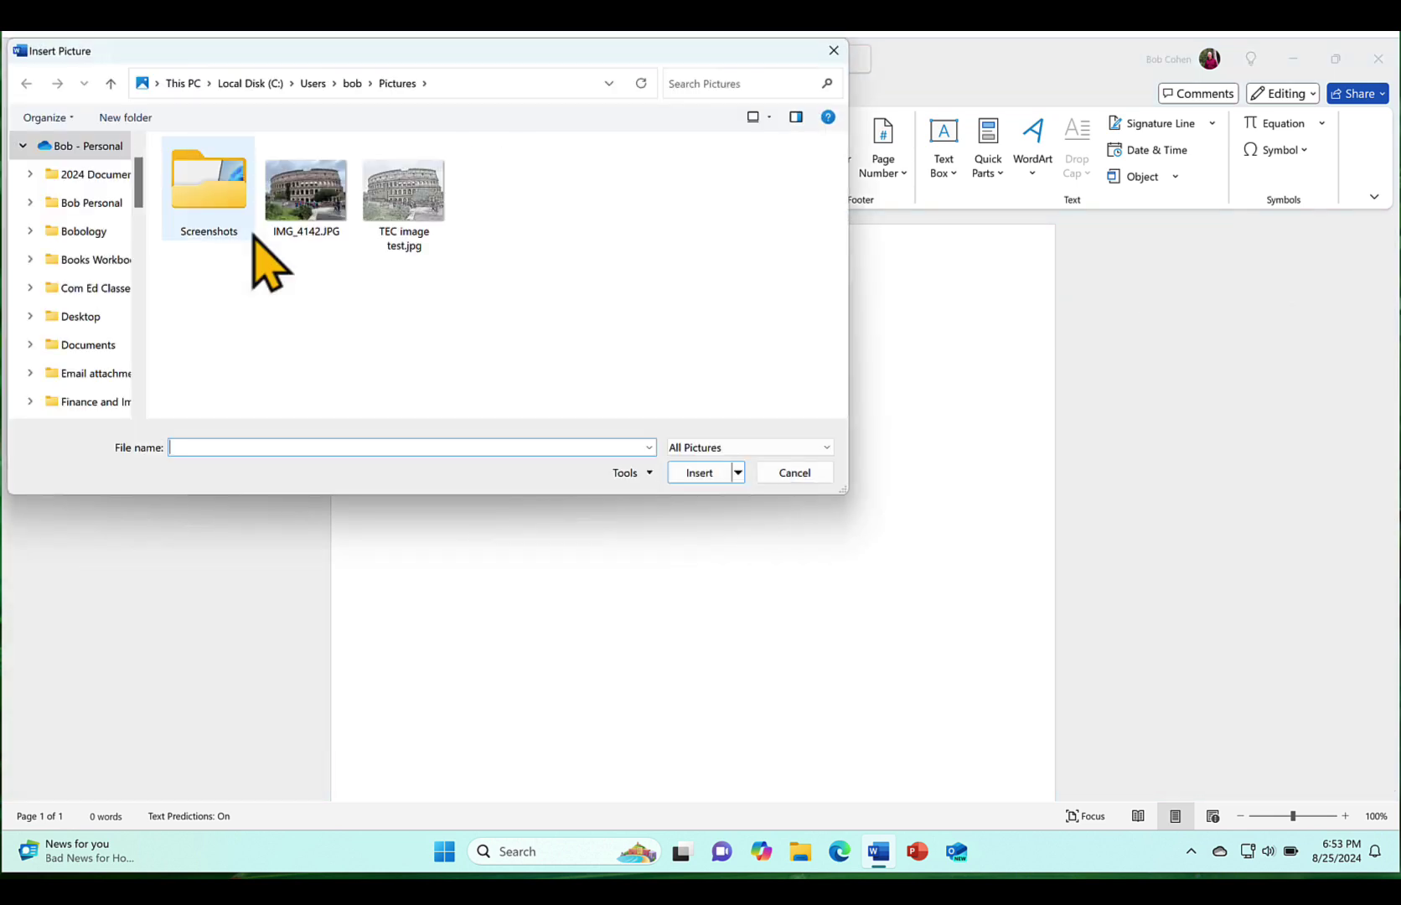
click(306, 219)
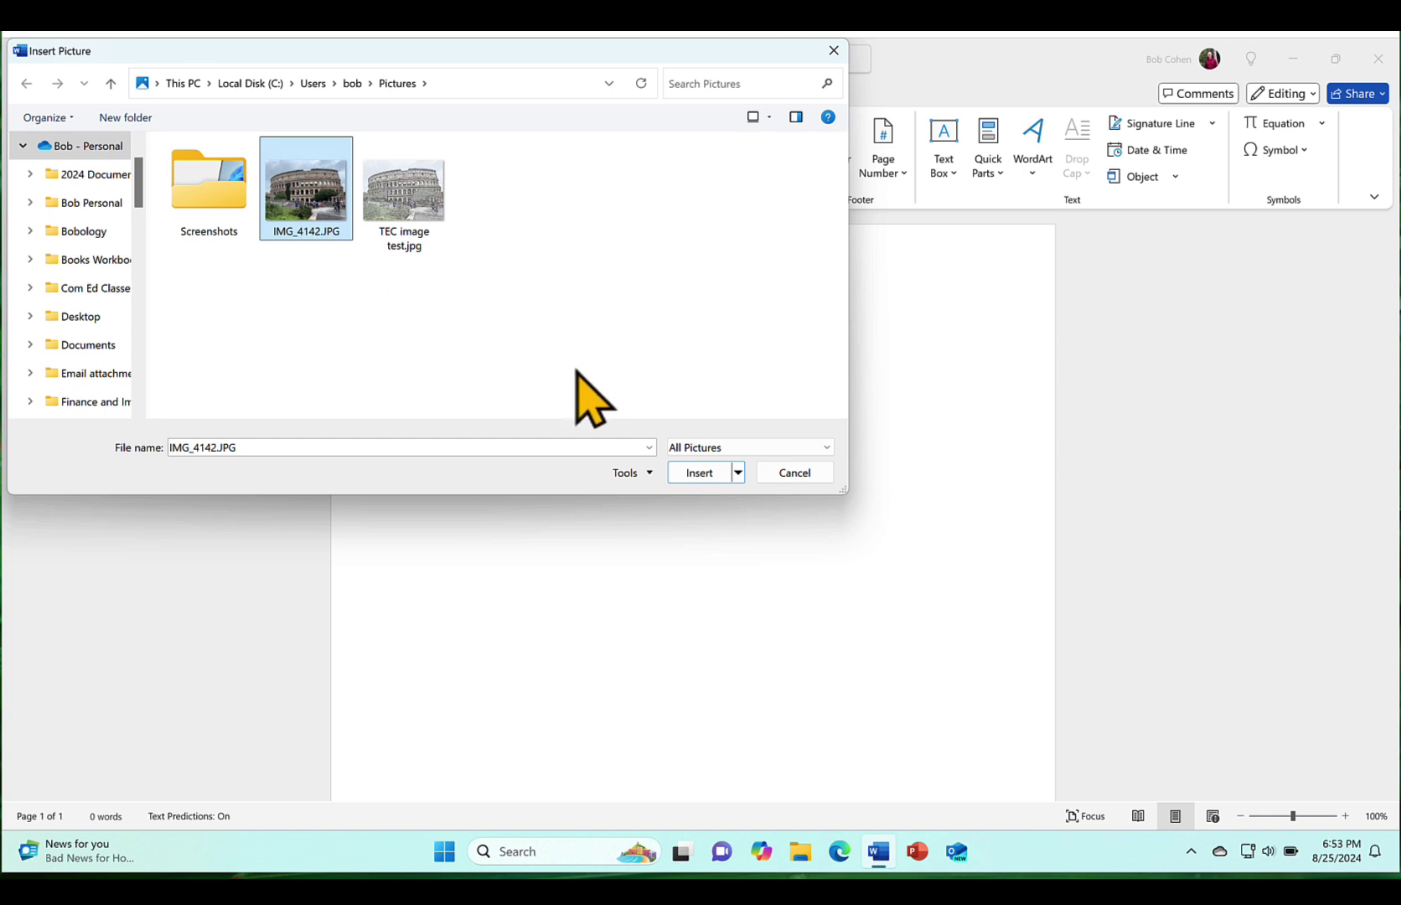
click(700, 473)
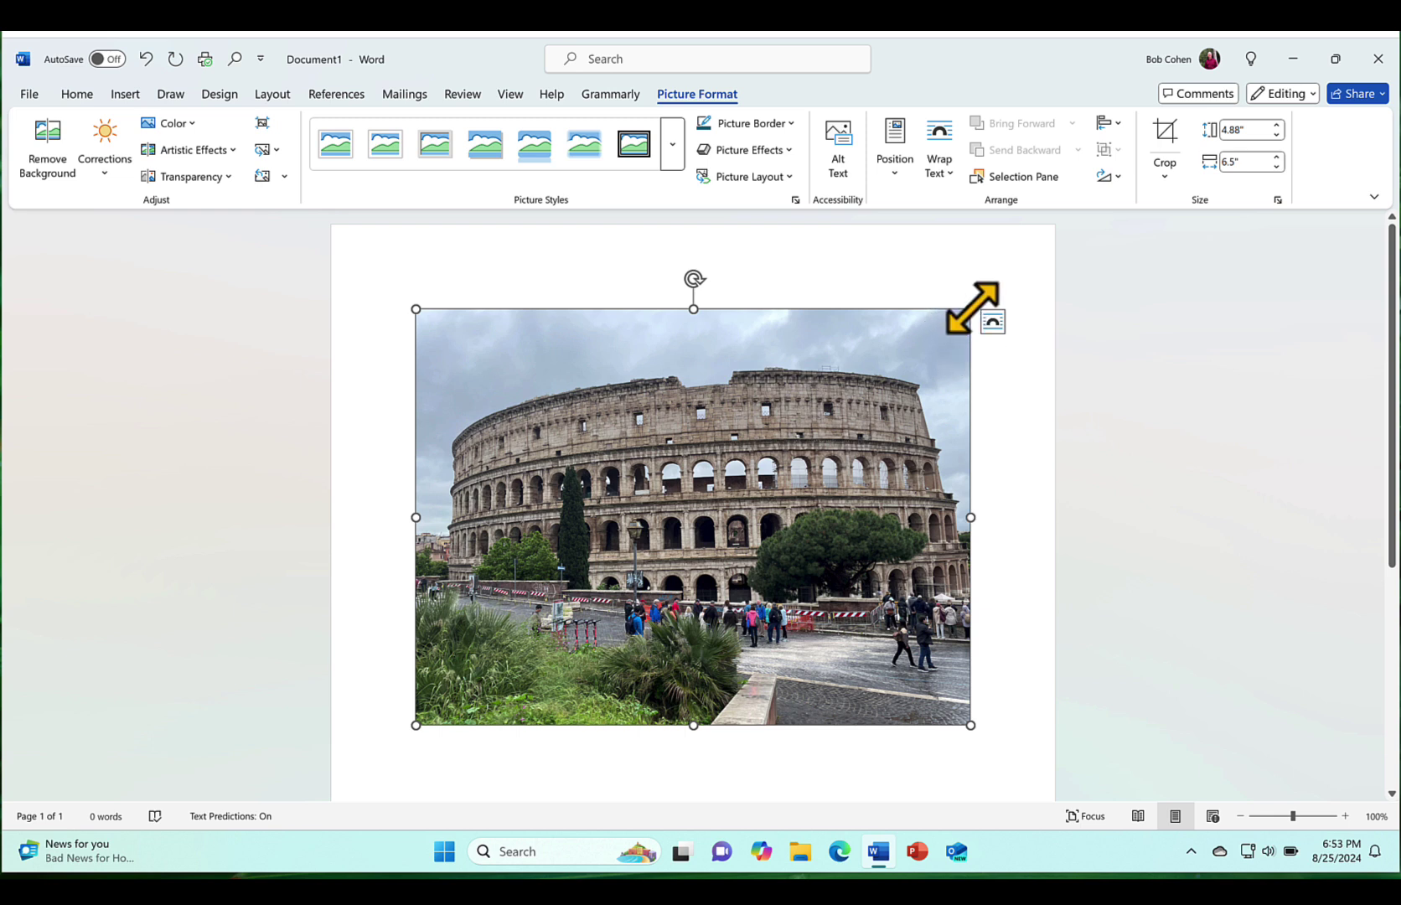
- Shrink the picture proportionally to about 4.73 by 6.31 inches, and try widening it alone to about 6.44 inches, undoing that stretch
mouse_move(971, 310)
mouse_down()
mouse_move(914, 308)
mouse_move(954, 309)
mouse_up()
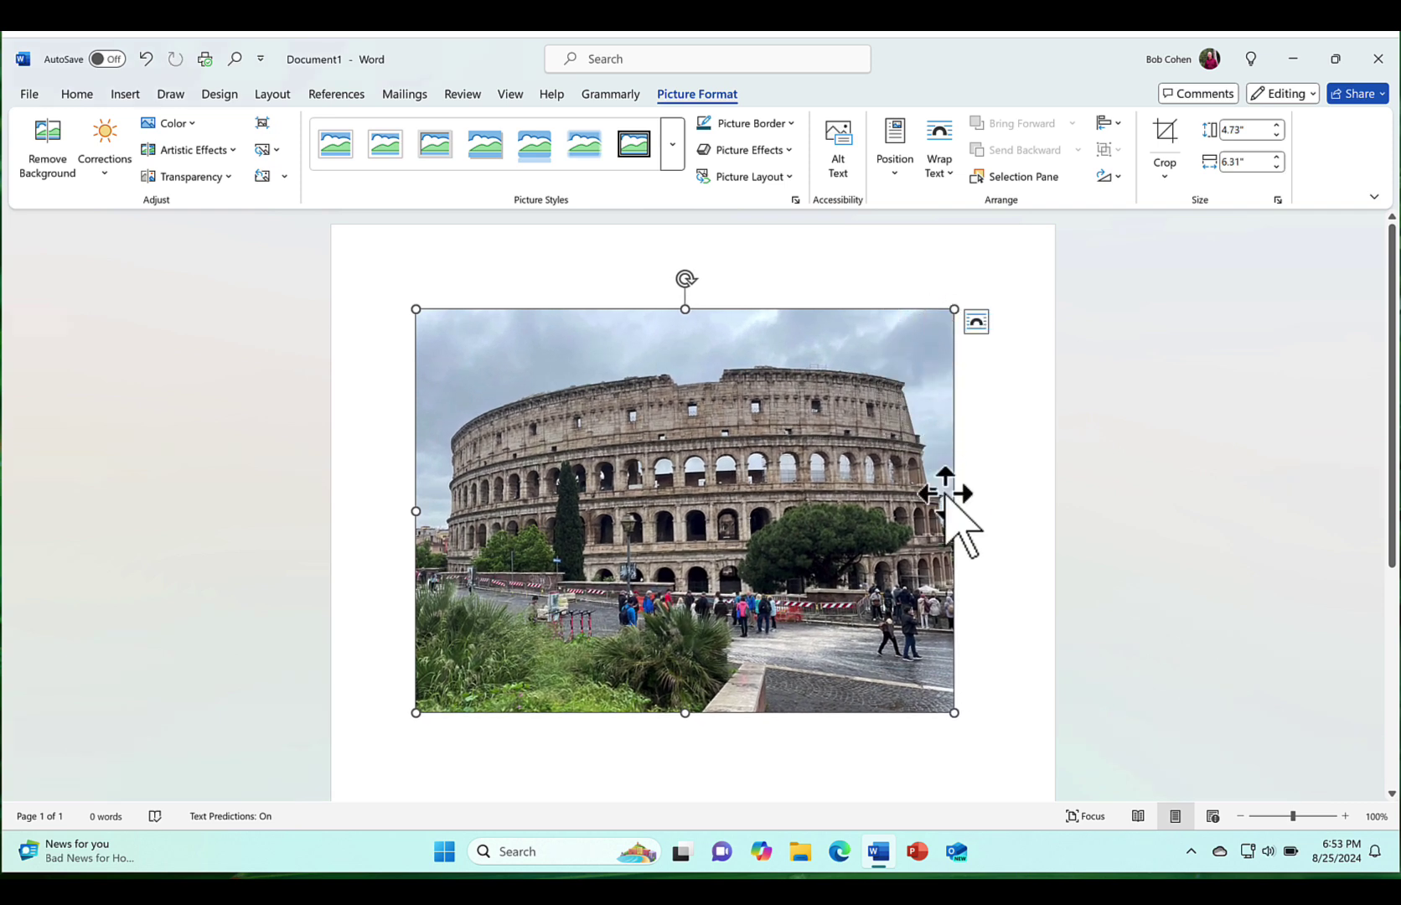
mouse_move(954, 511)
mouse_down()
mouse_move(864, 513)
mouse_move(966, 508)
mouse_up()
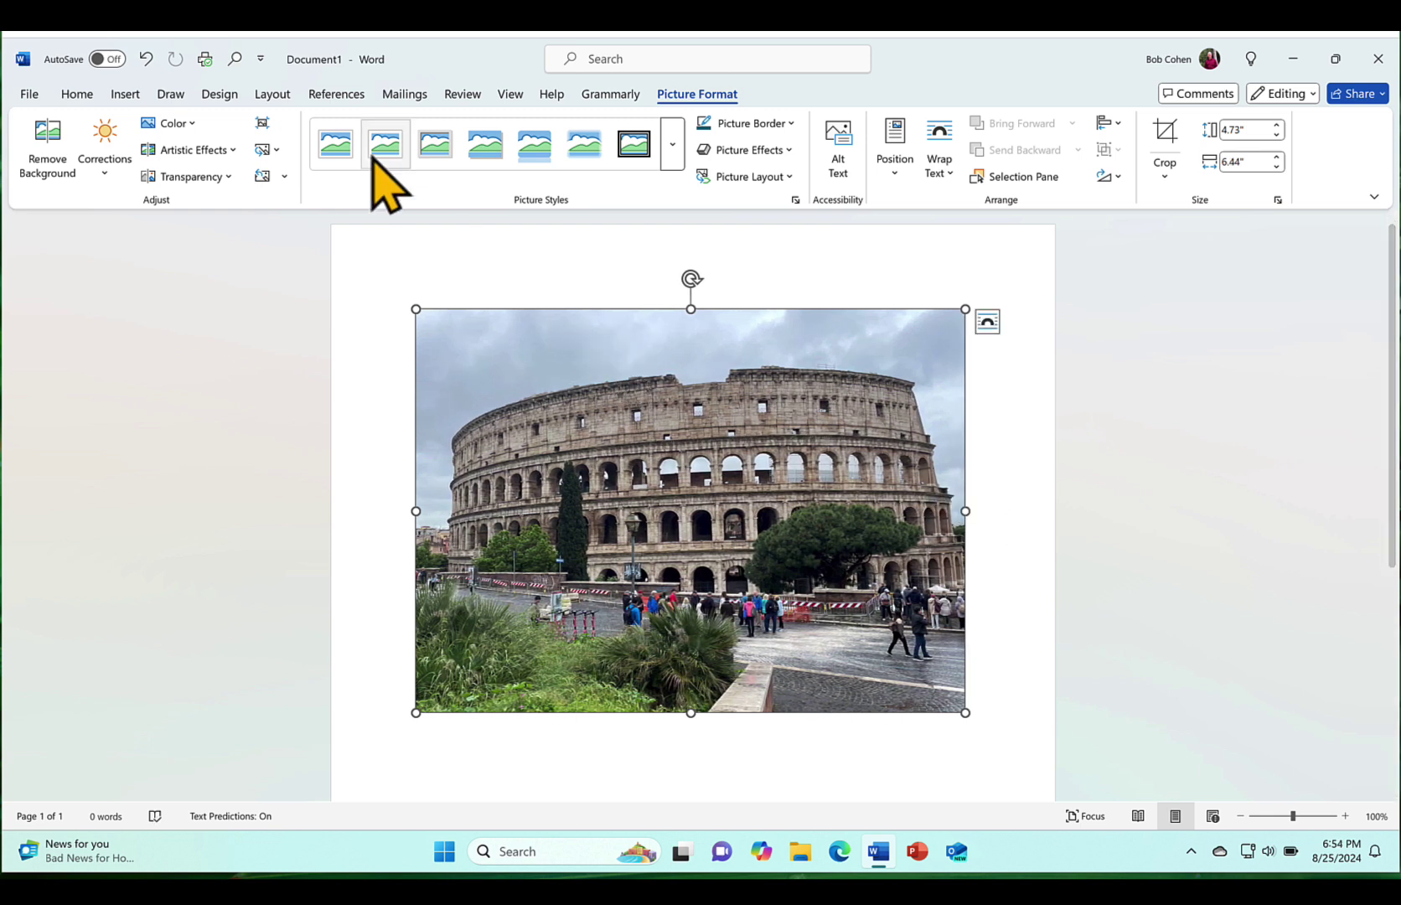
click(147, 60)
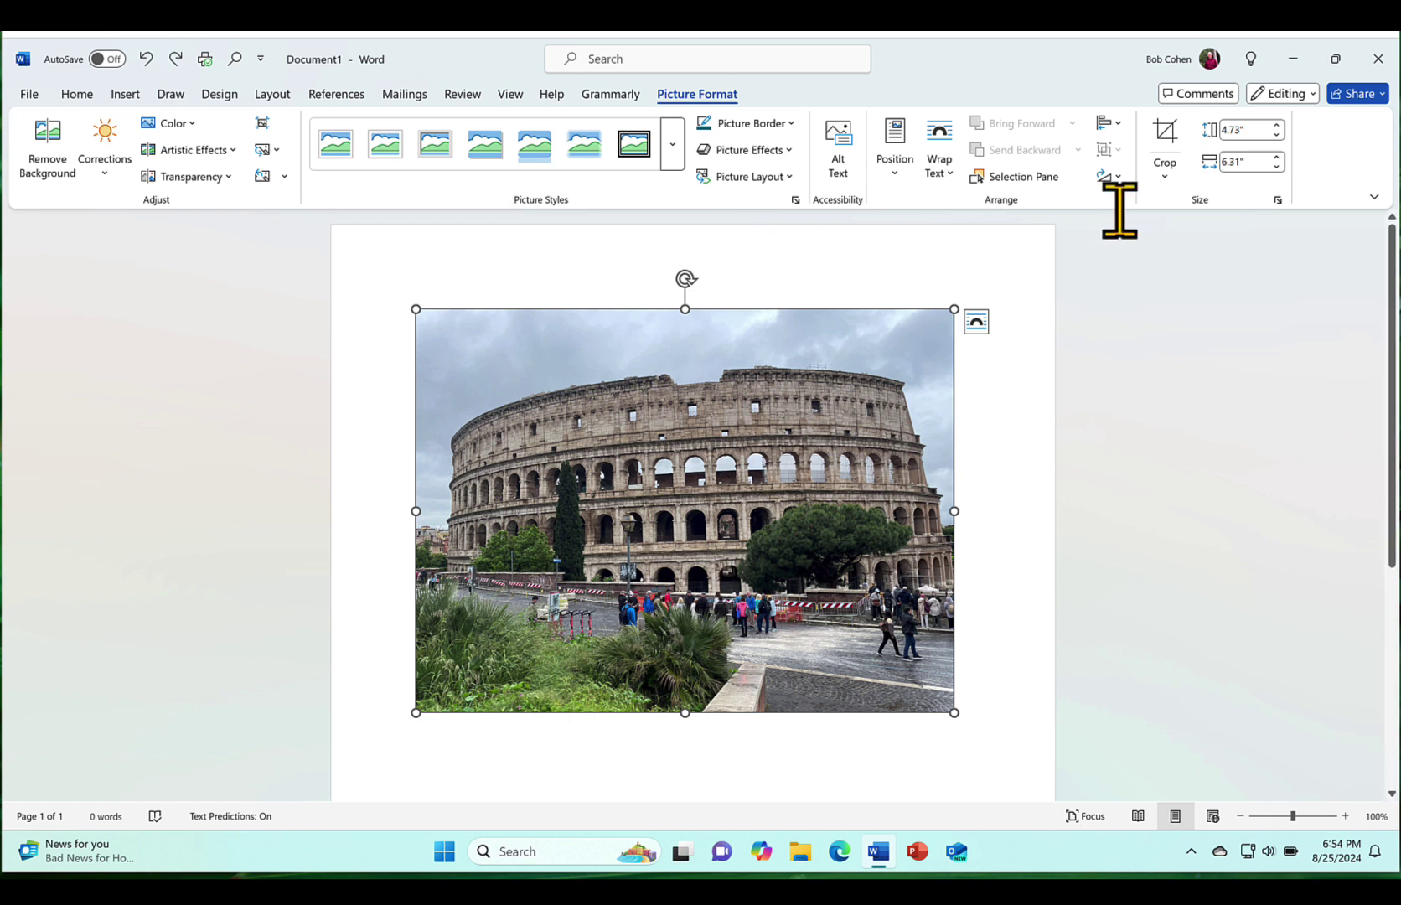
- Crop strips off the upper and lower edges of the picture, down to a height of about 3.87 inches
click(1165, 177)
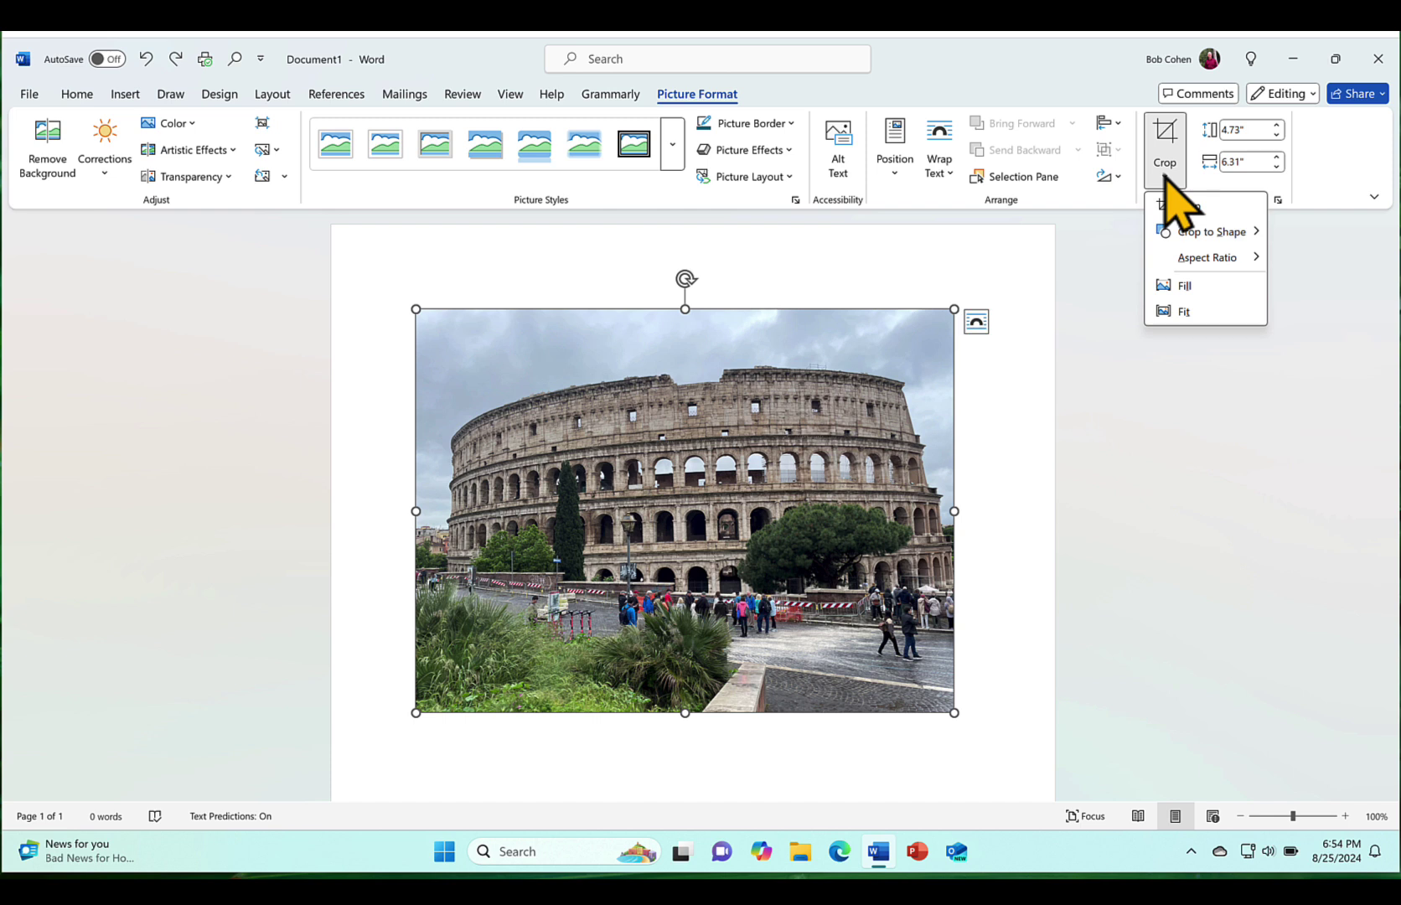
click(1189, 206)
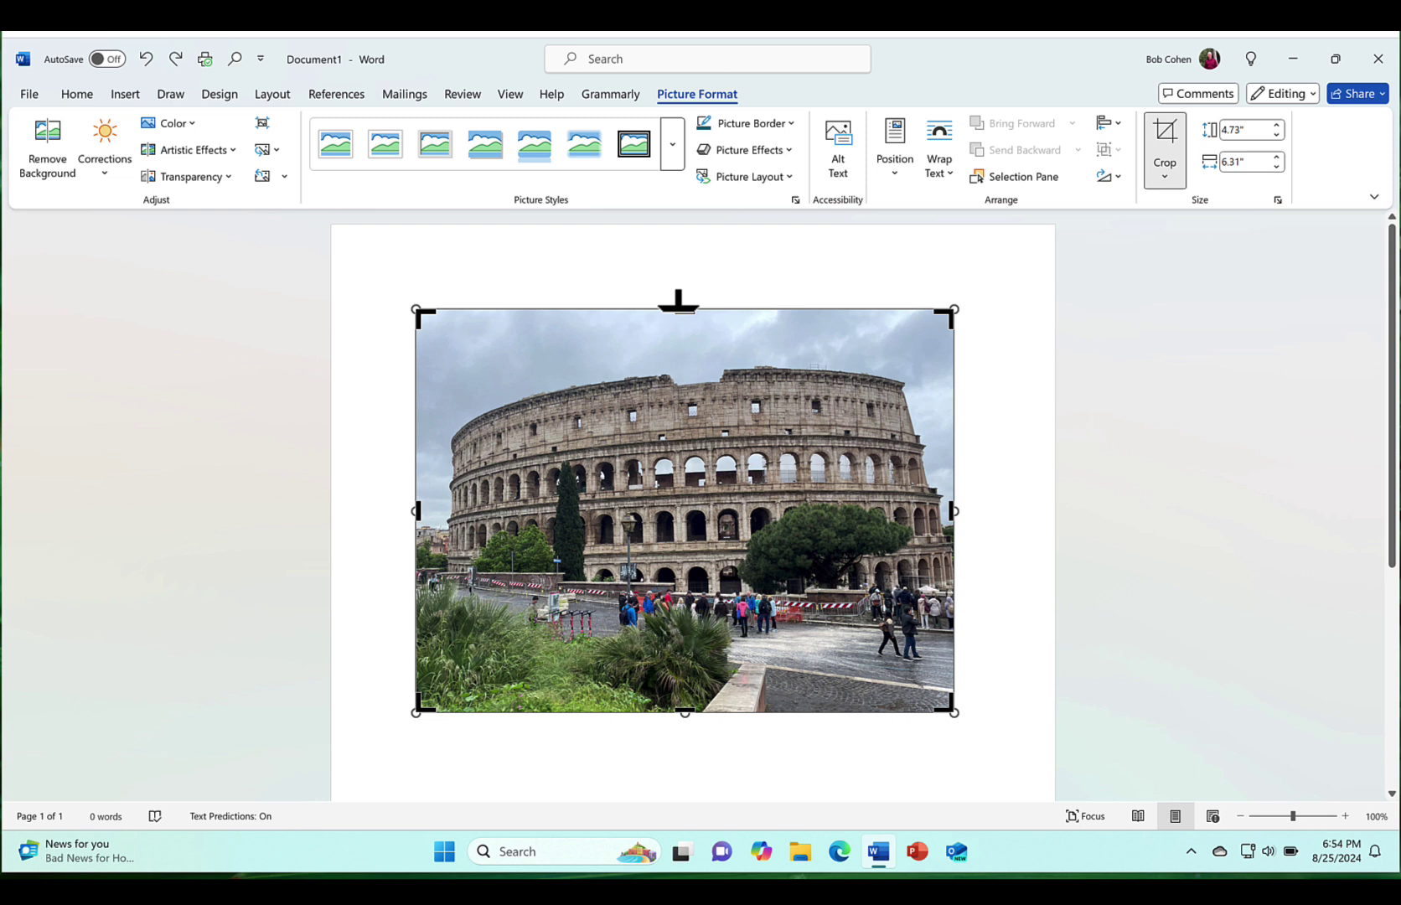
drag(679, 300, 680, 339)
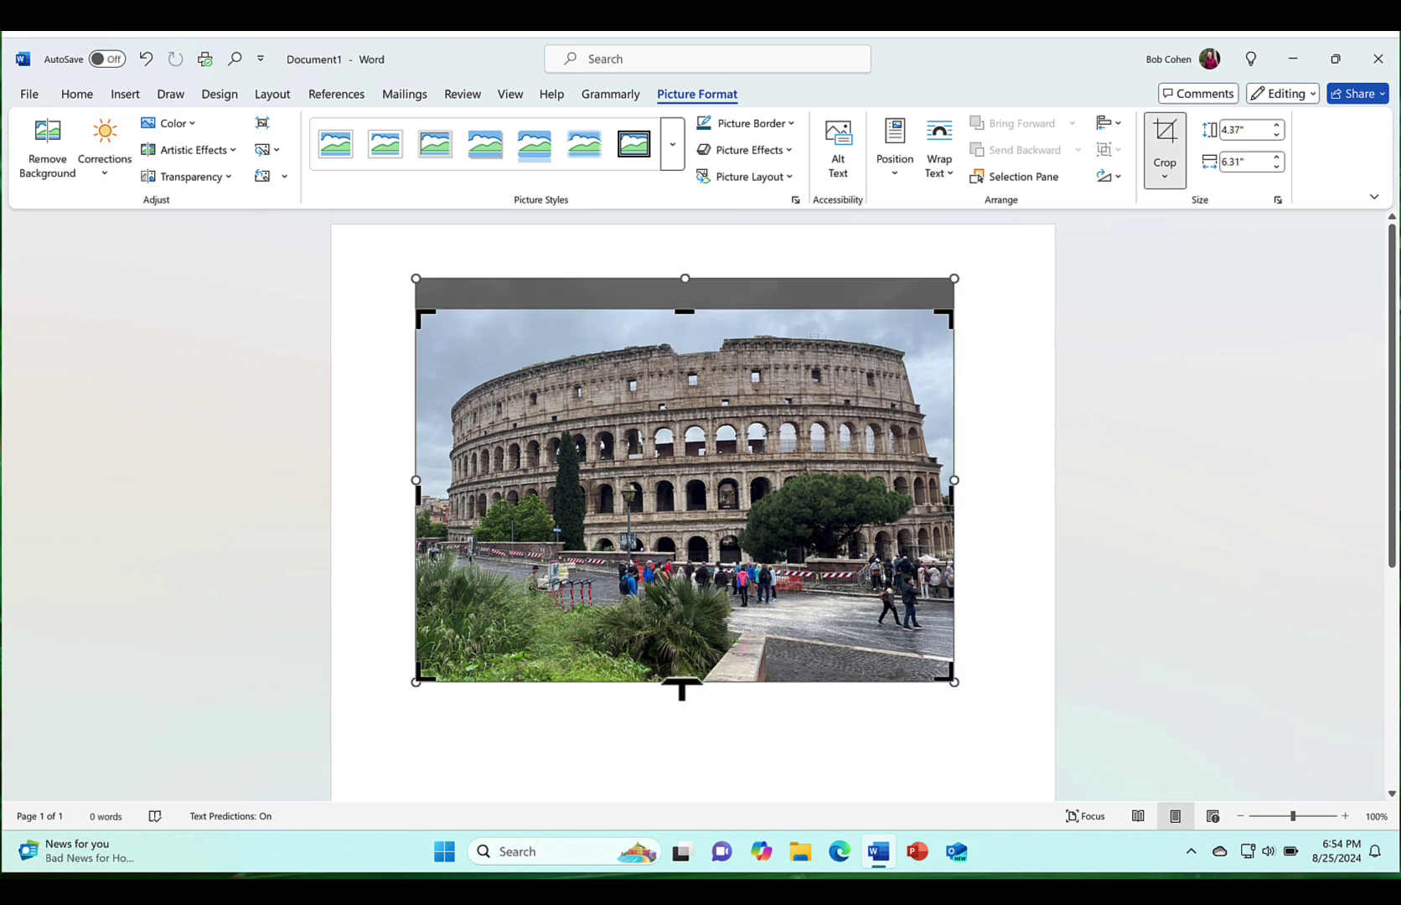
drag(682, 689, 691, 642)
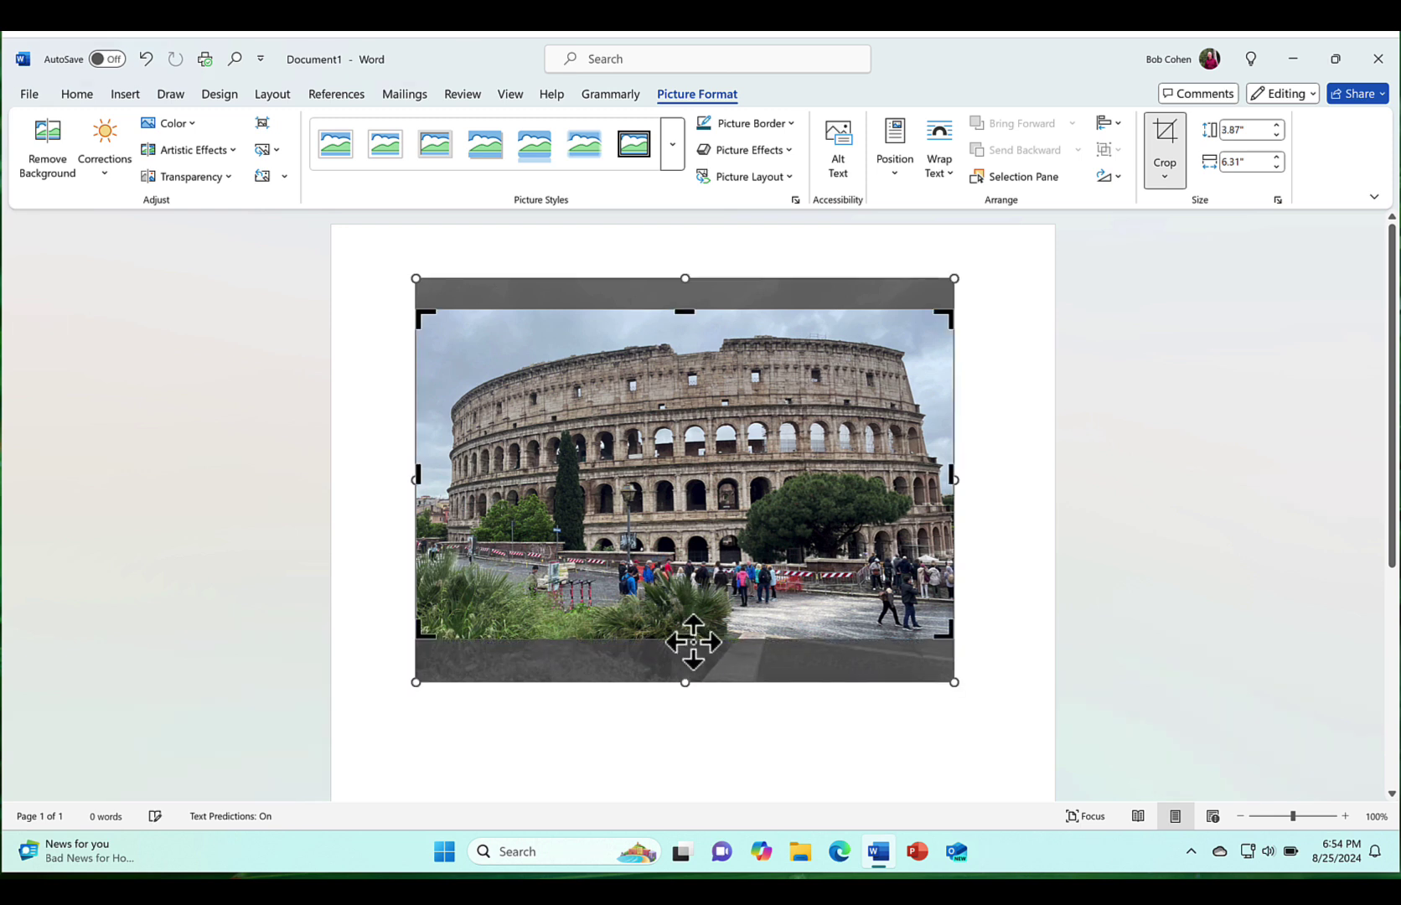
click(993, 559)
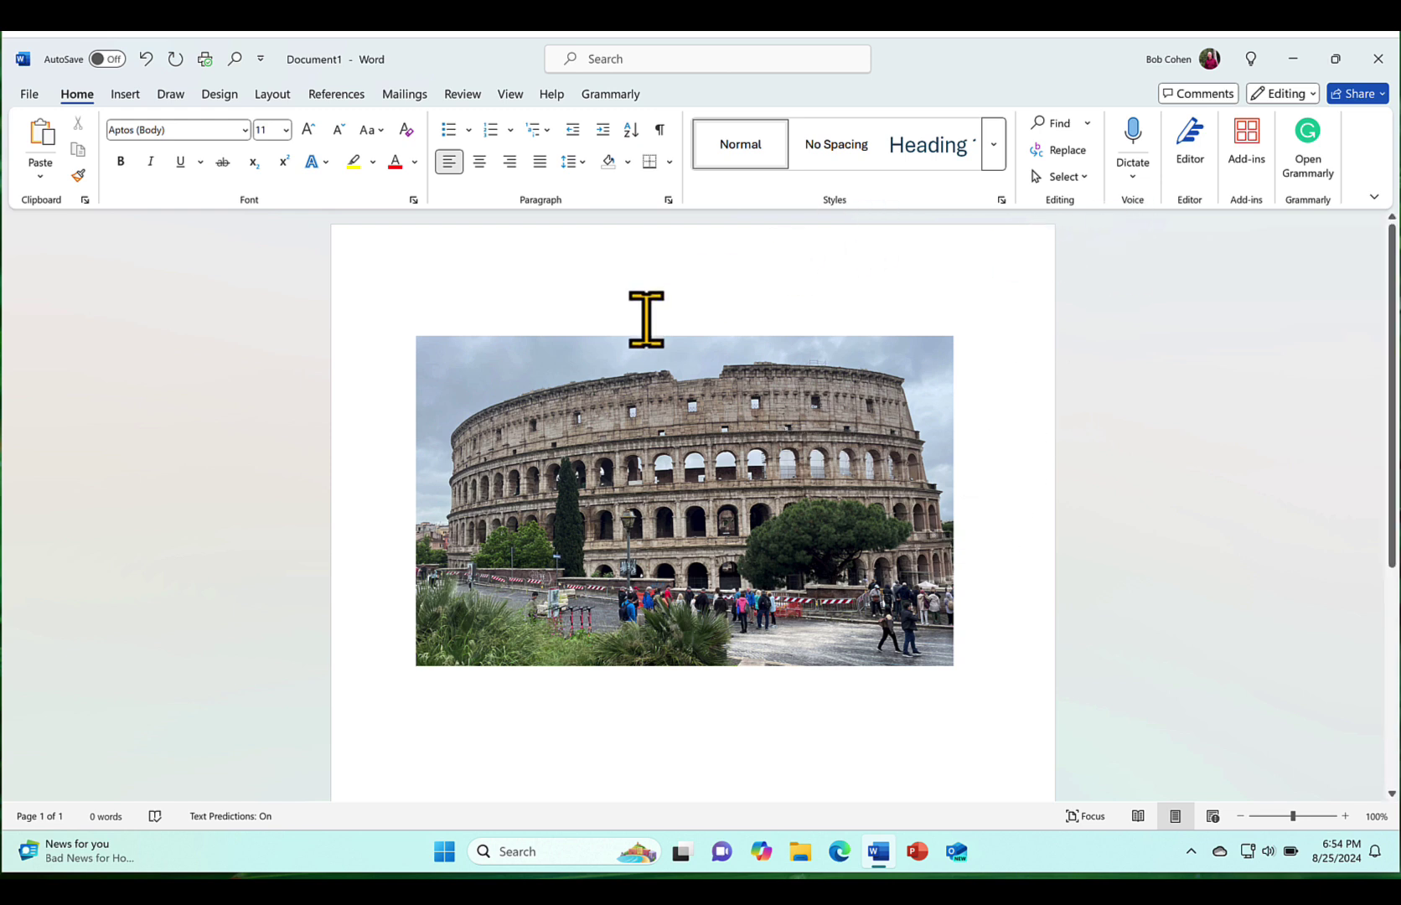
- Crop the Colosseum picture to a pentagon shape
click(629, 404)
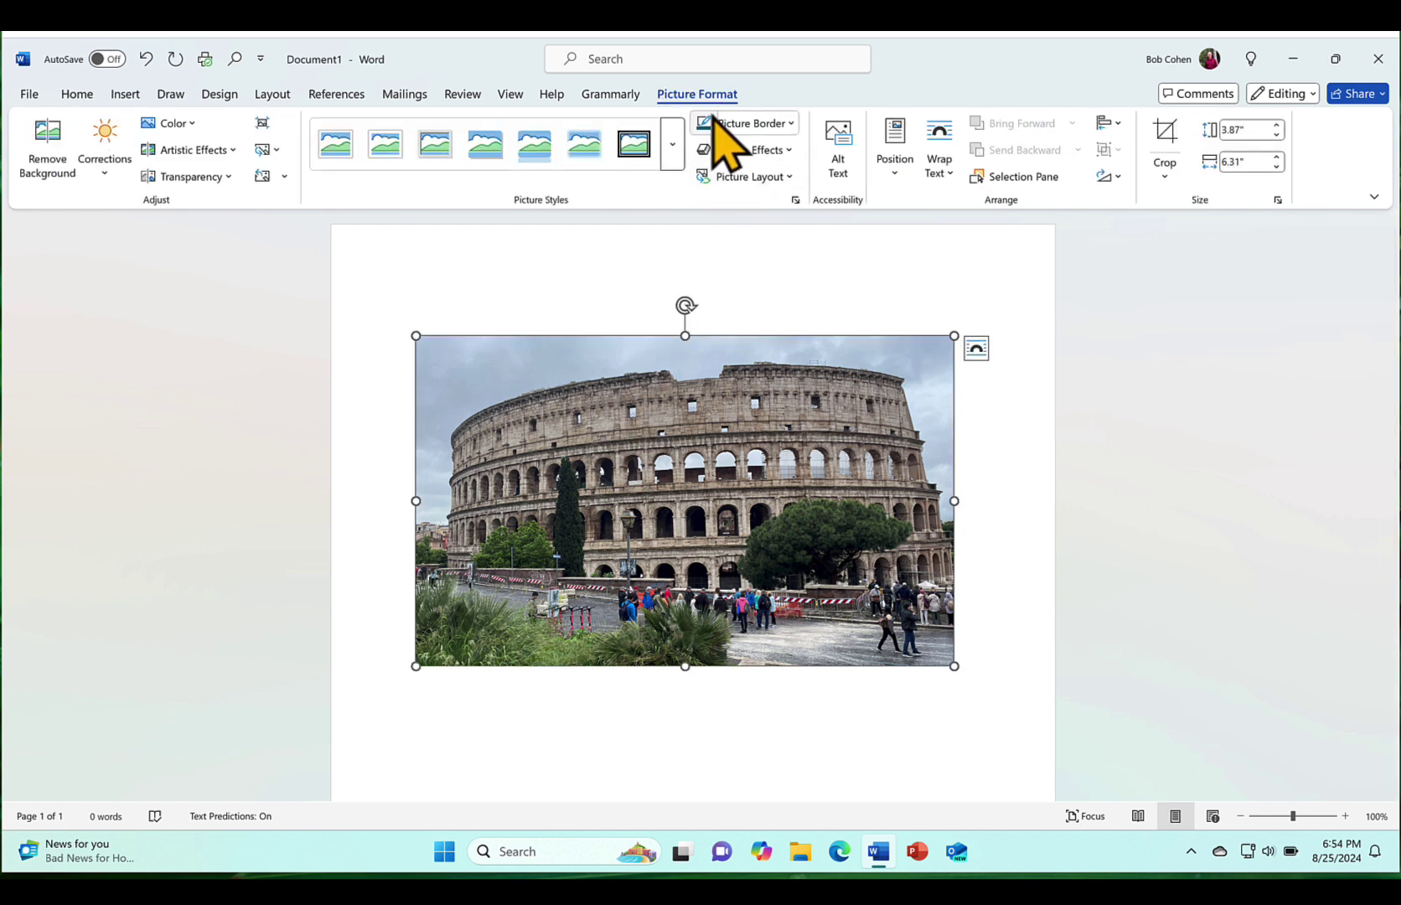
click(1166, 172)
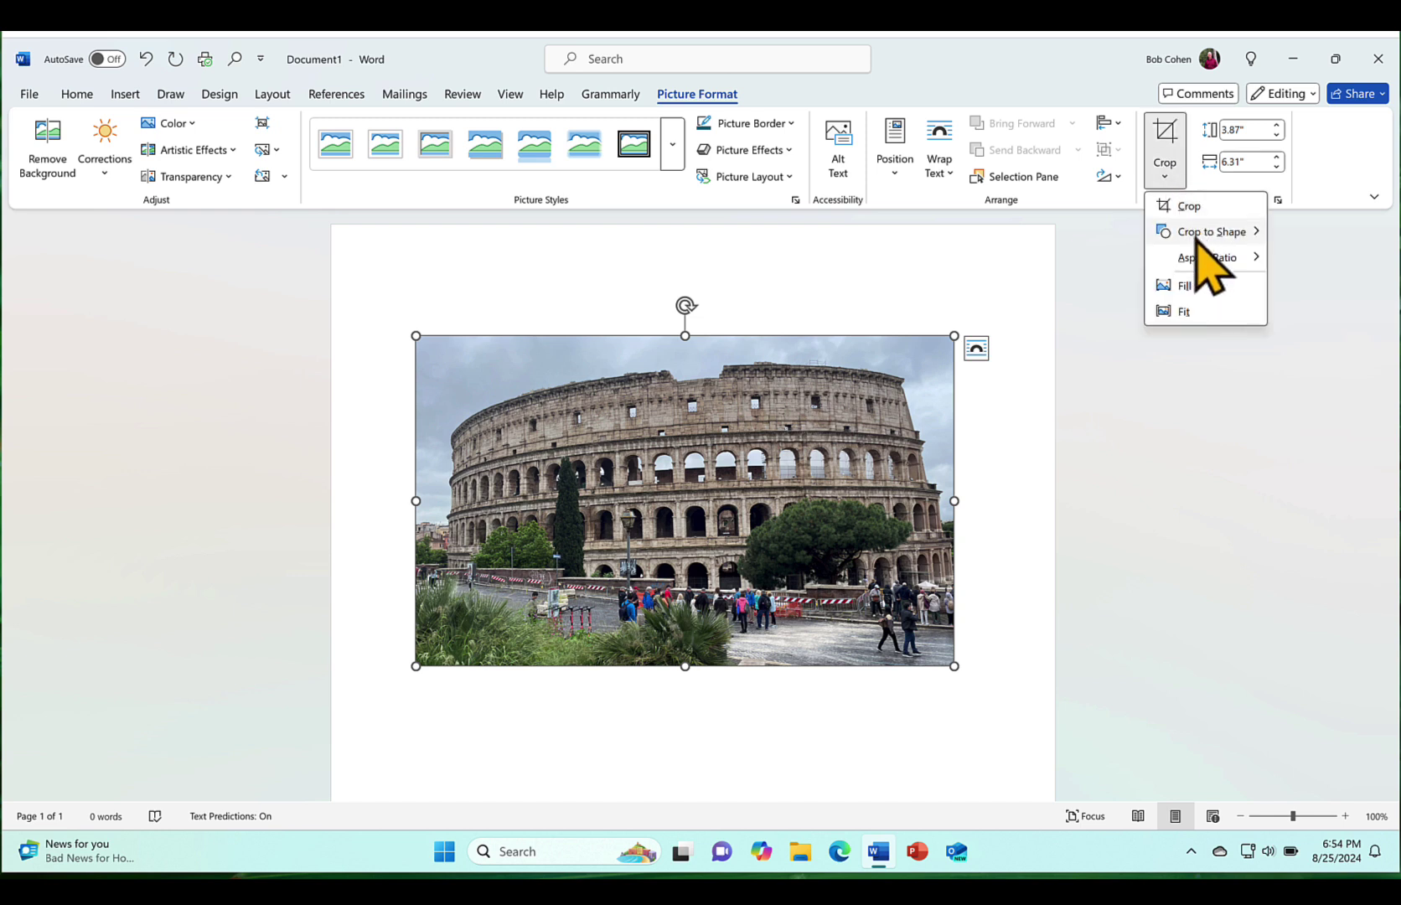
mouse_move(1197, 239)
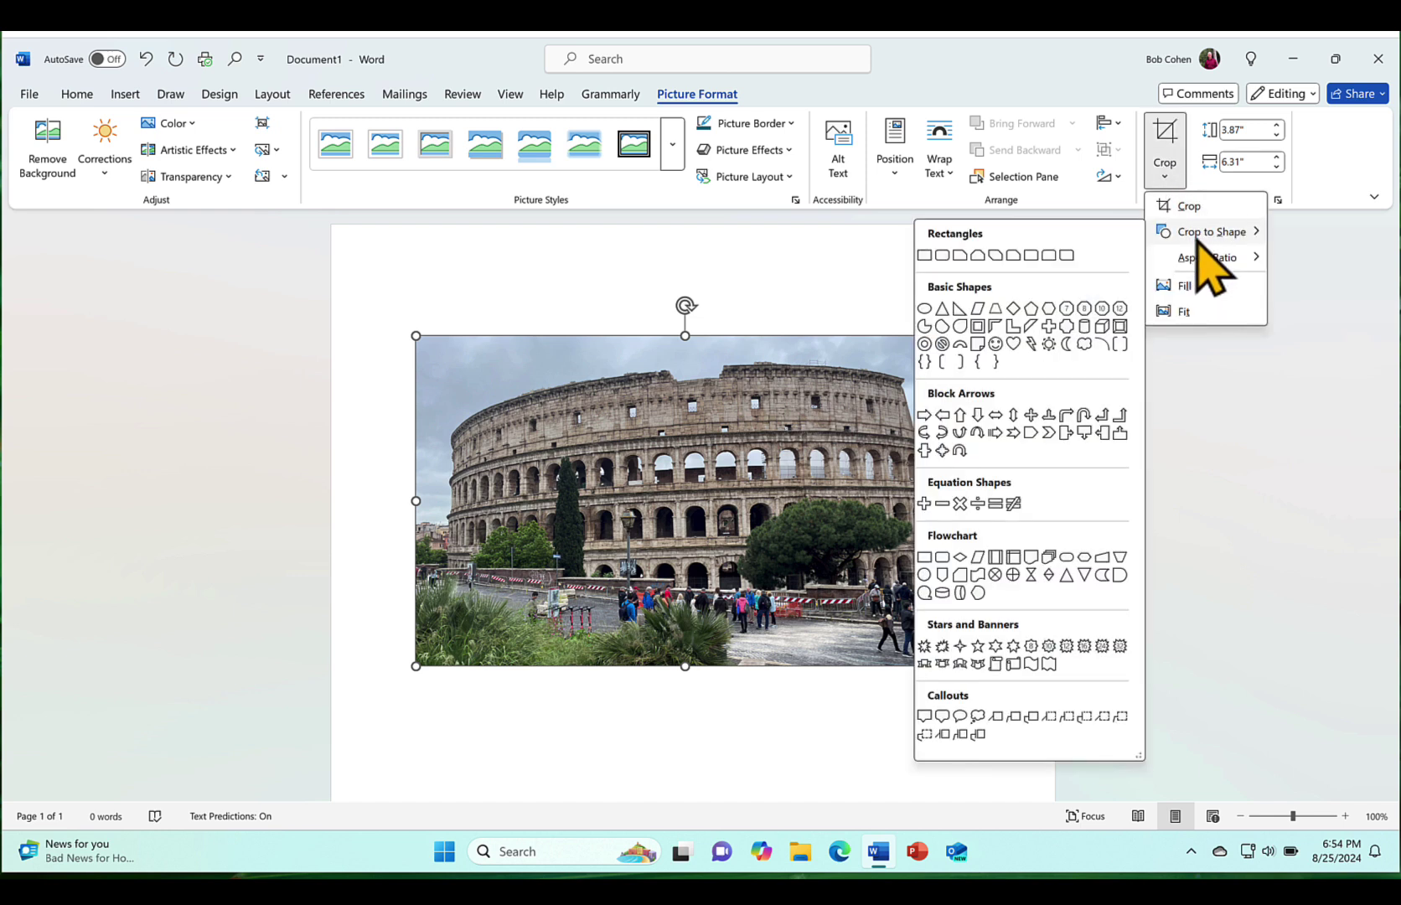
click(1031, 310)
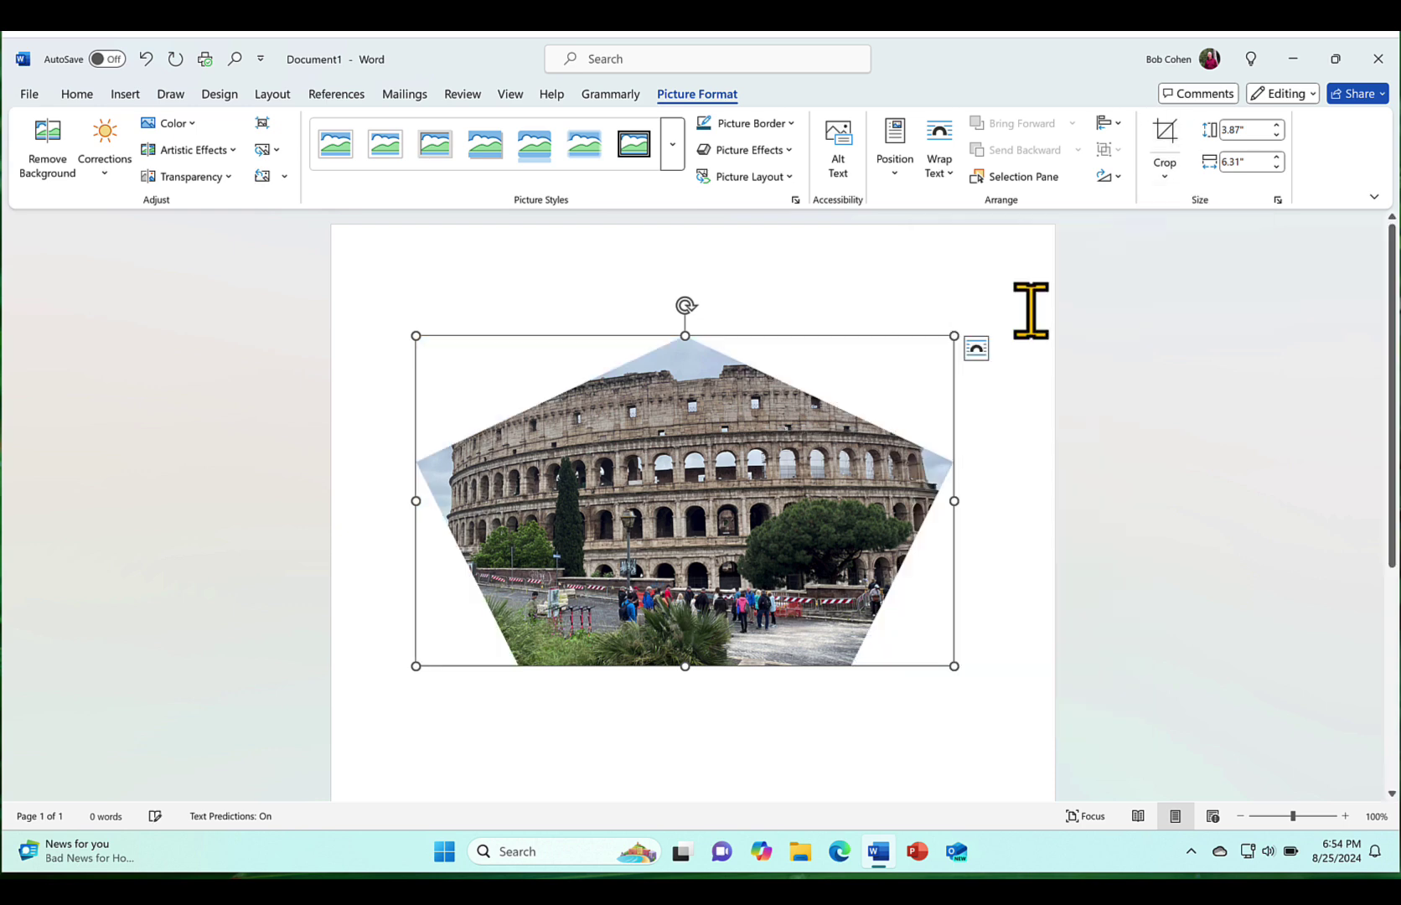
- Crop the picture to the partial circle shape with one quarter missing
click(1168, 176)
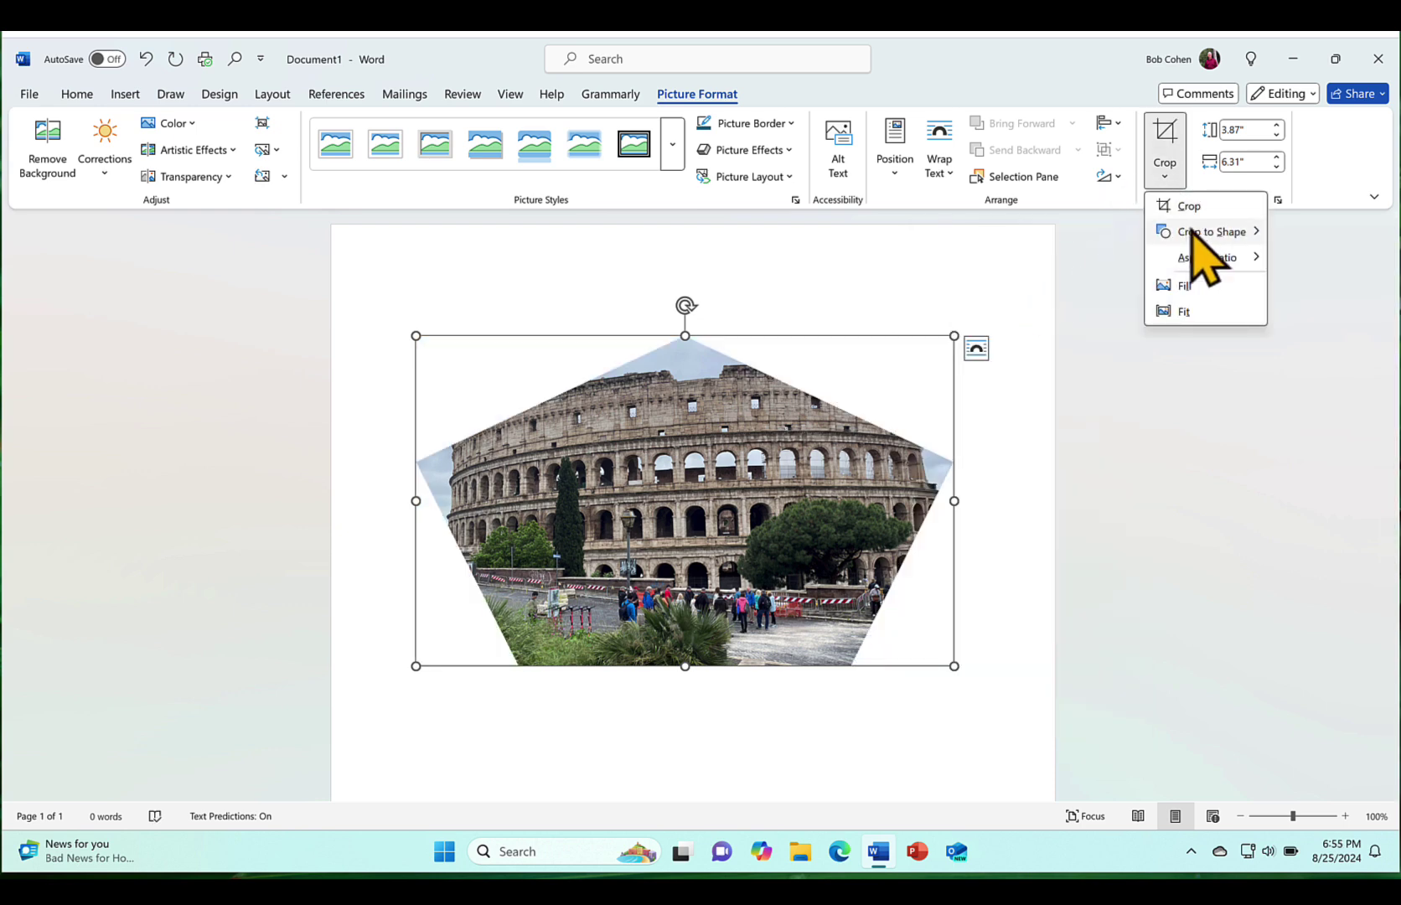
mouse_move(1207, 232)
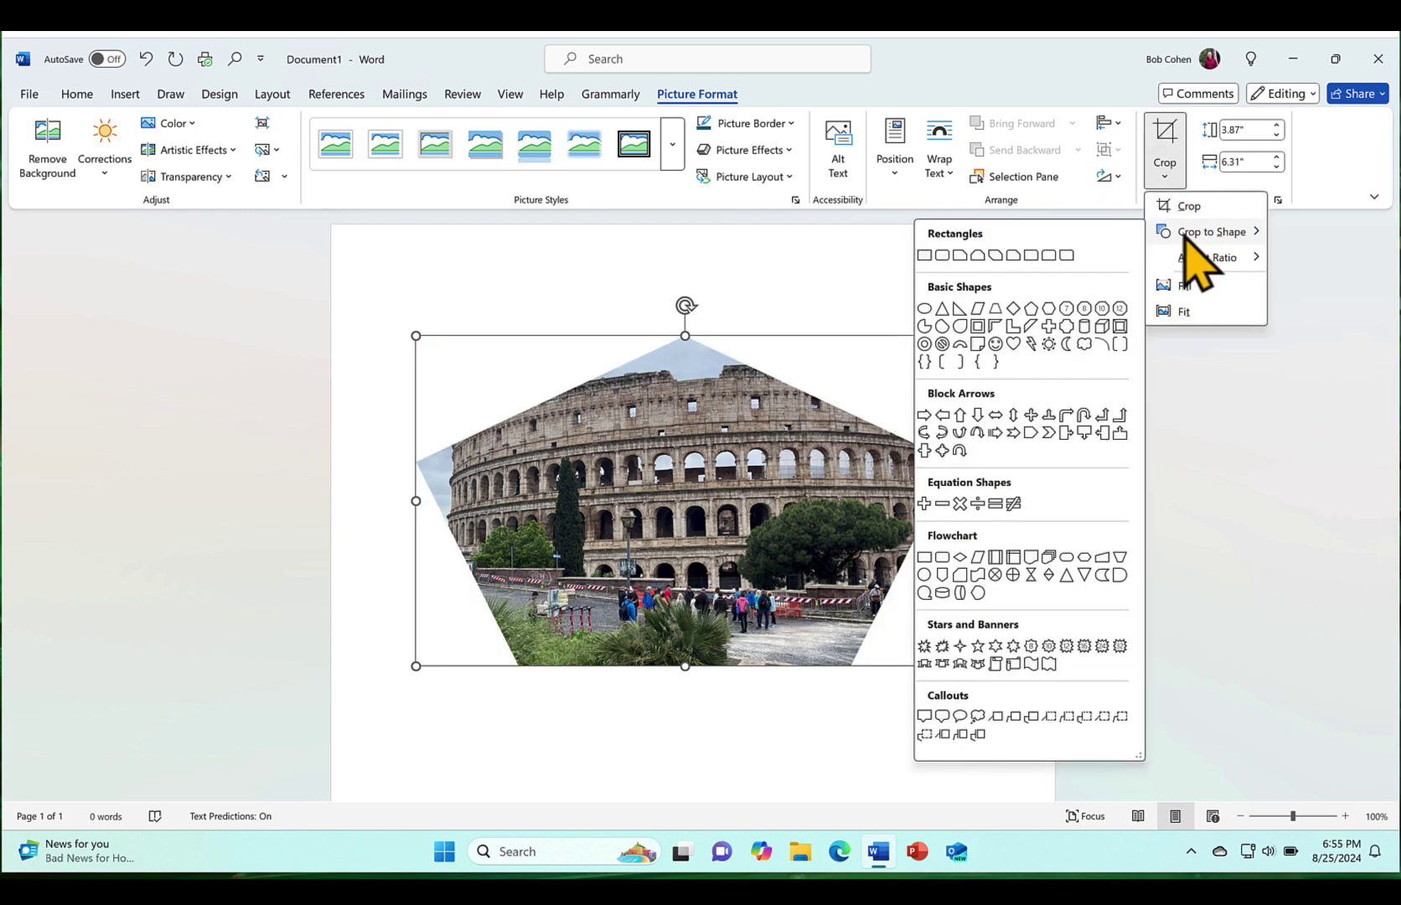
click(925, 326)
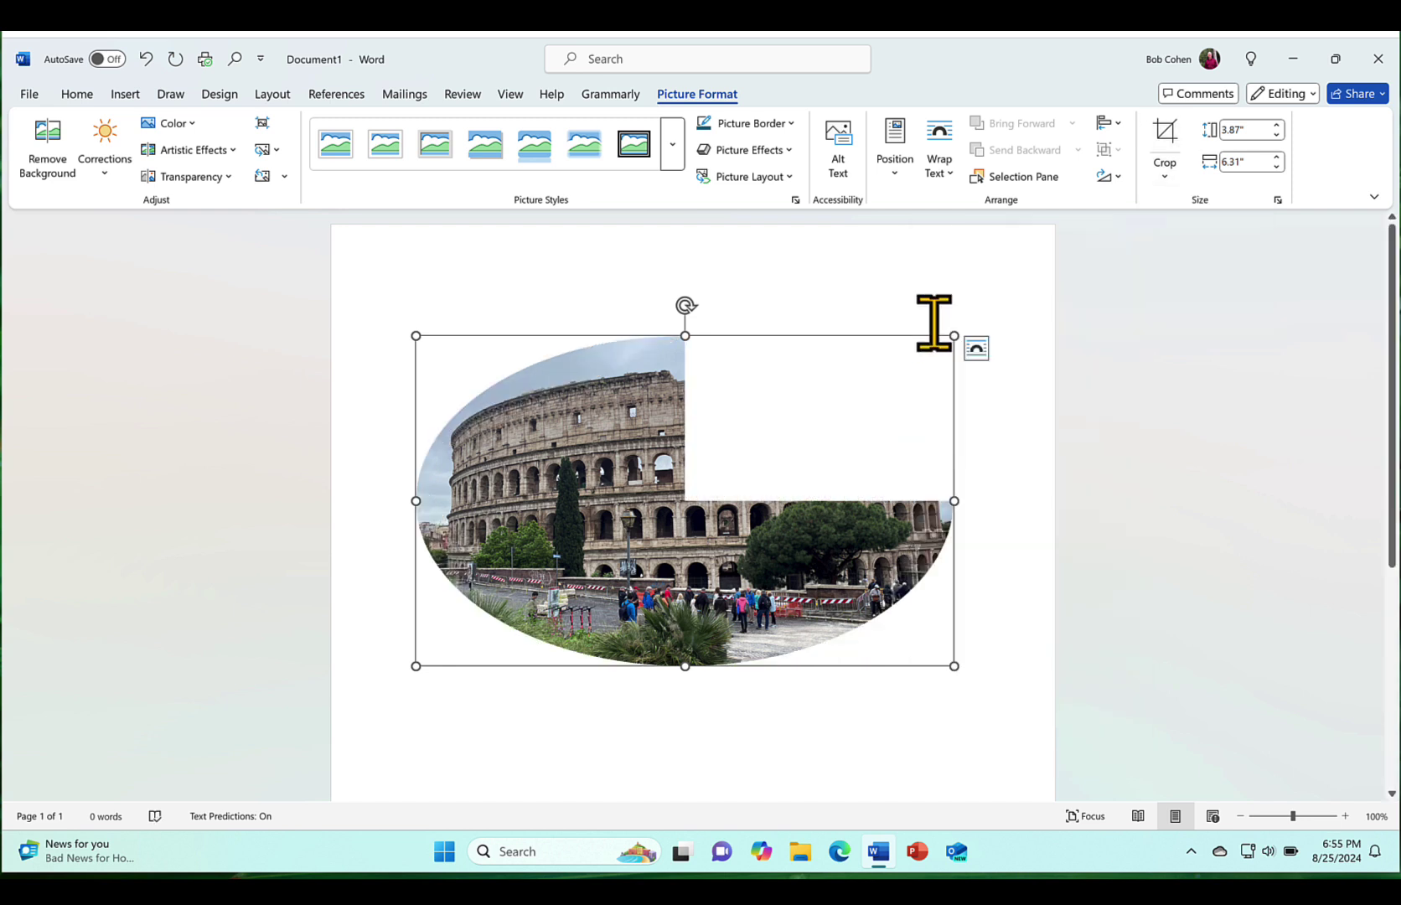
- Undo both shape crops on the picture
click(1165, 178)
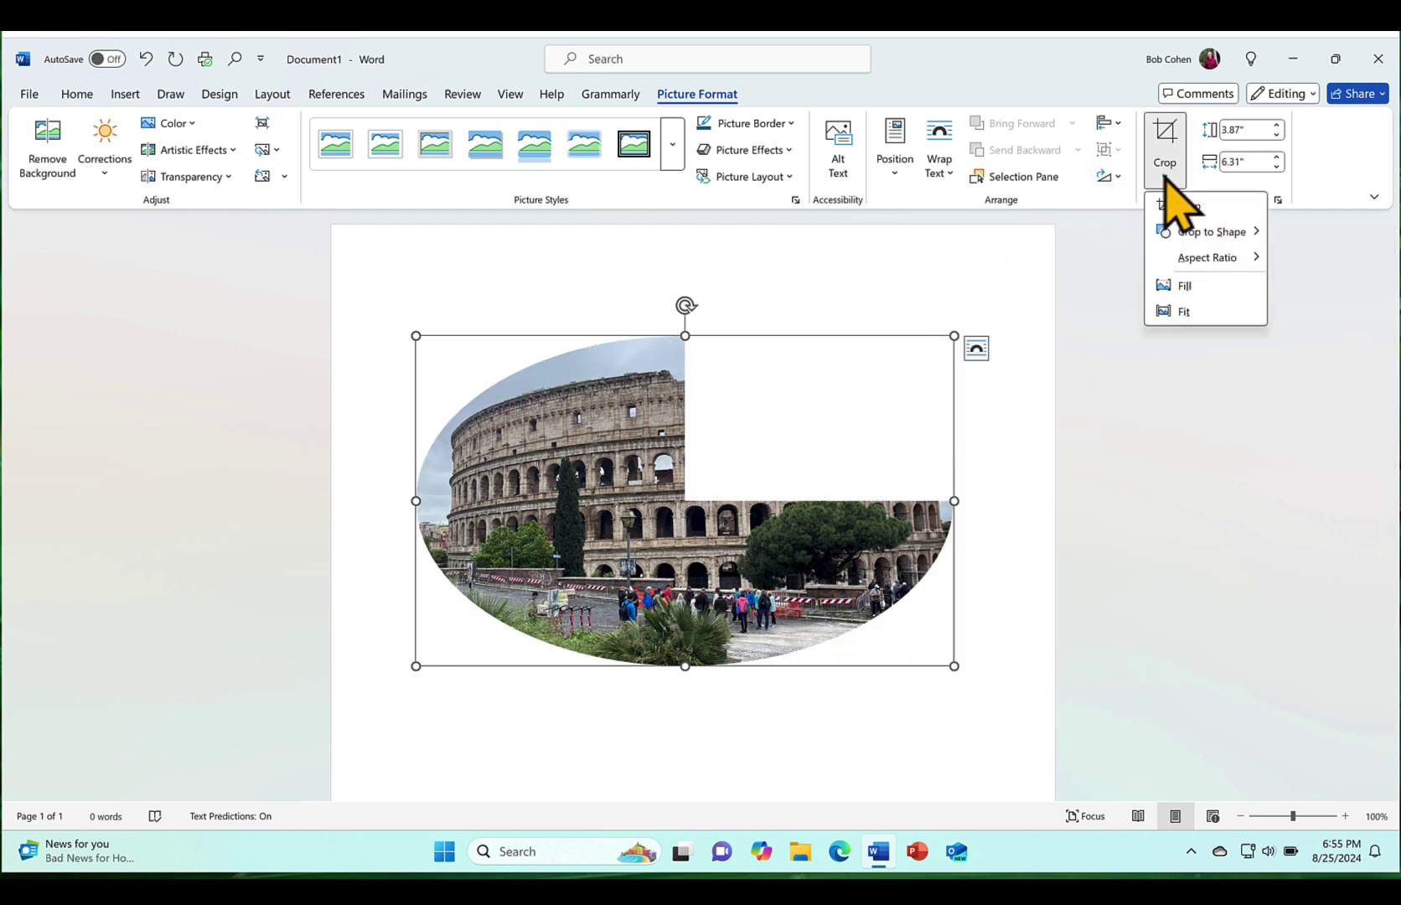
mouse_move(1204, 234)
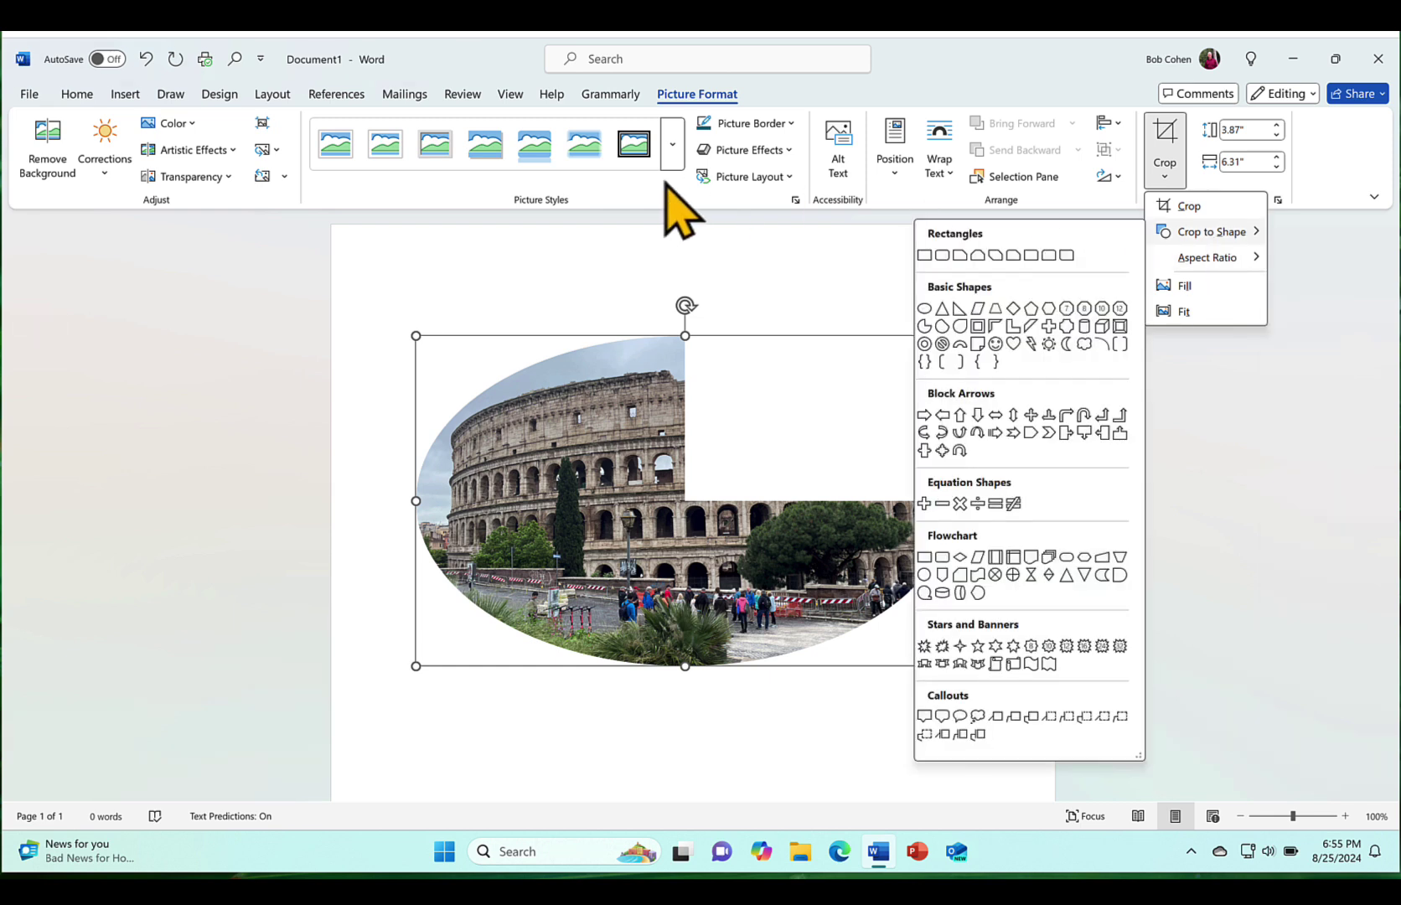
click(147, 58)
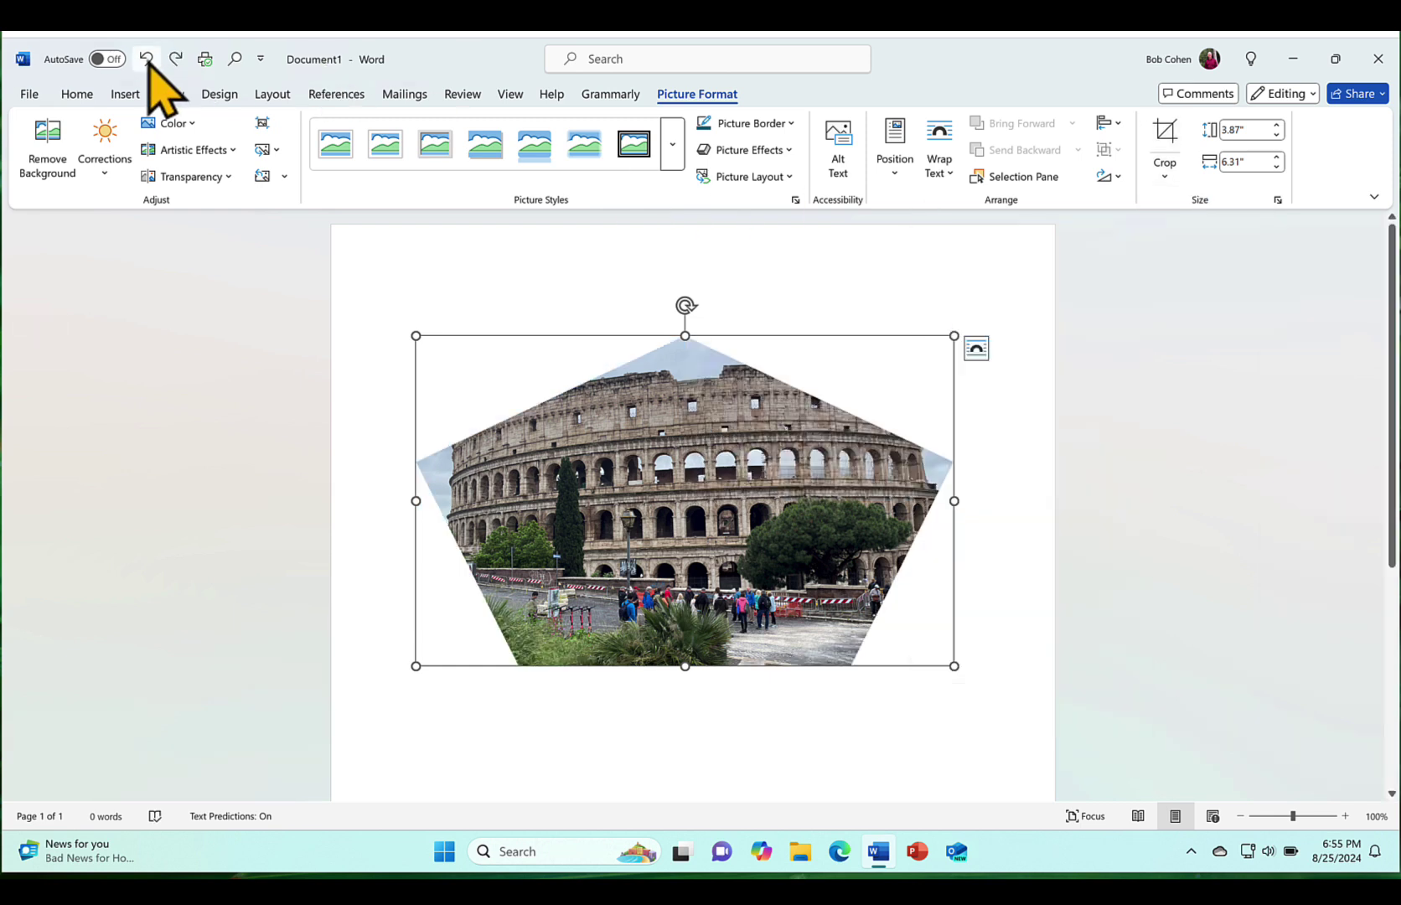
click(147, 59)
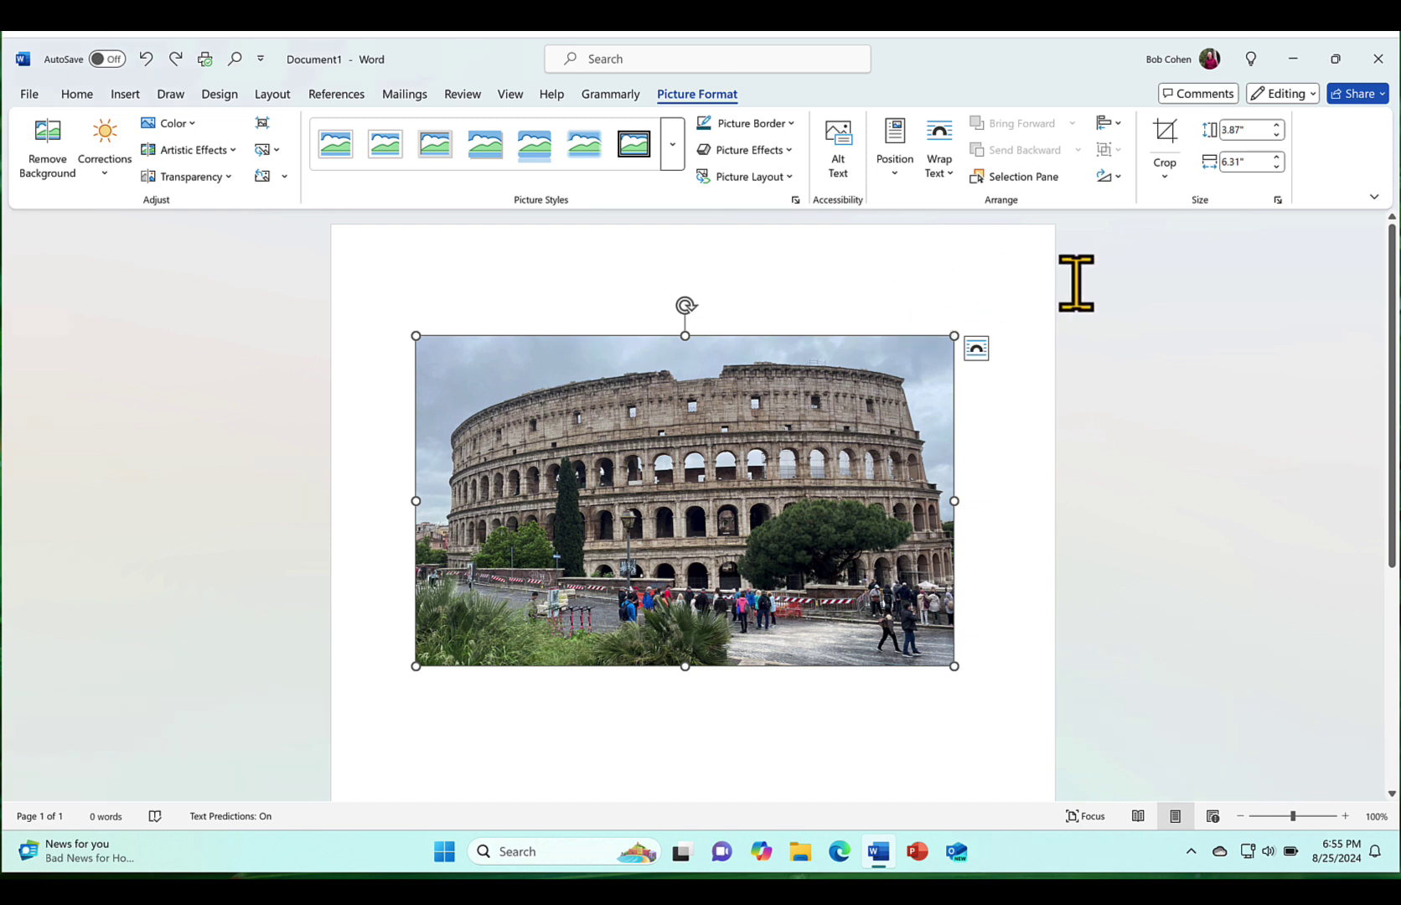
click(1166, 178)
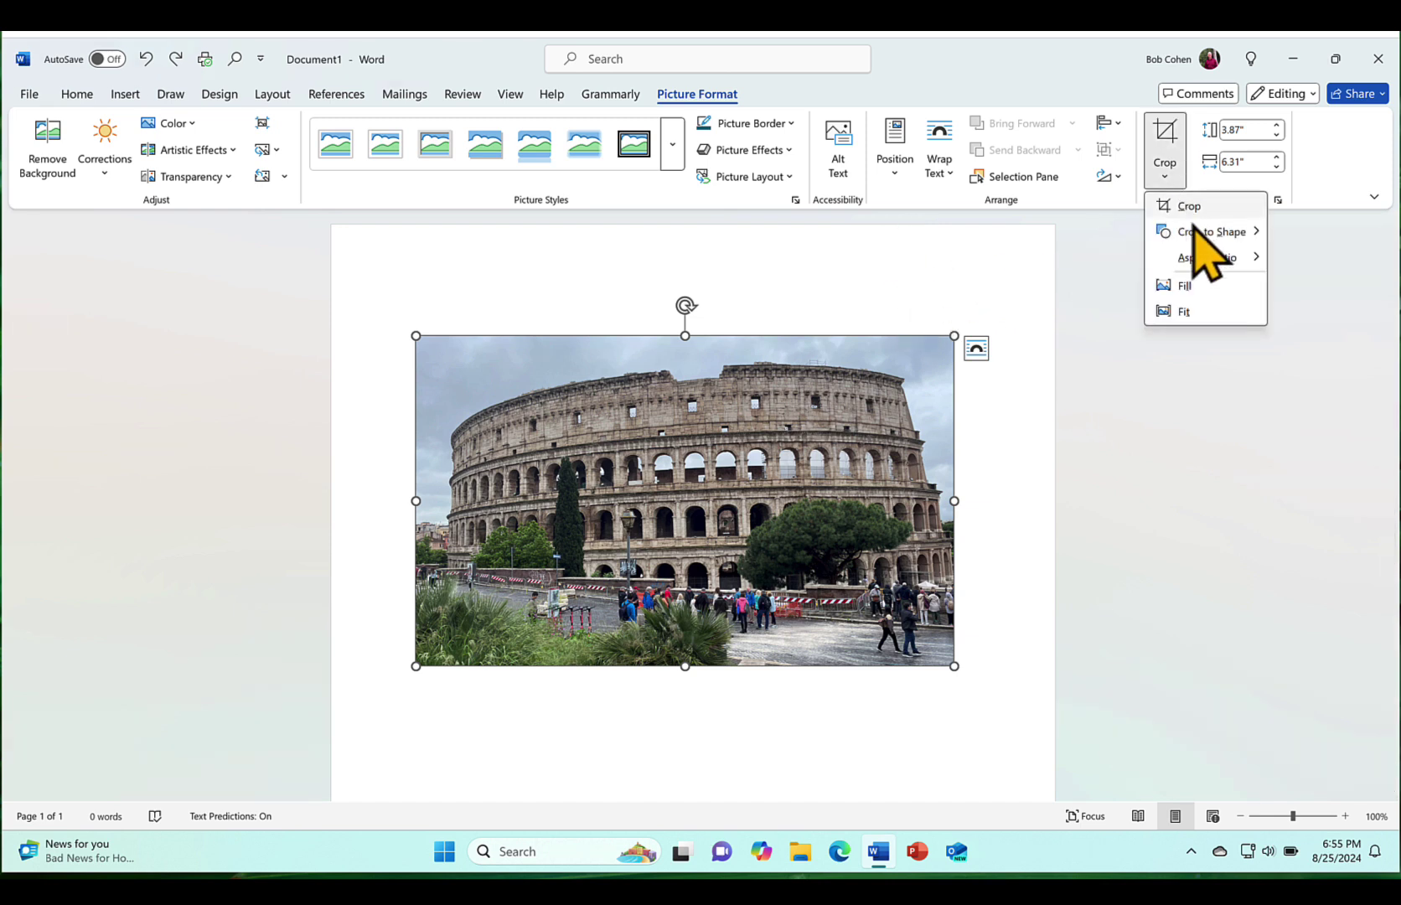
mouse_move(1207, 260)
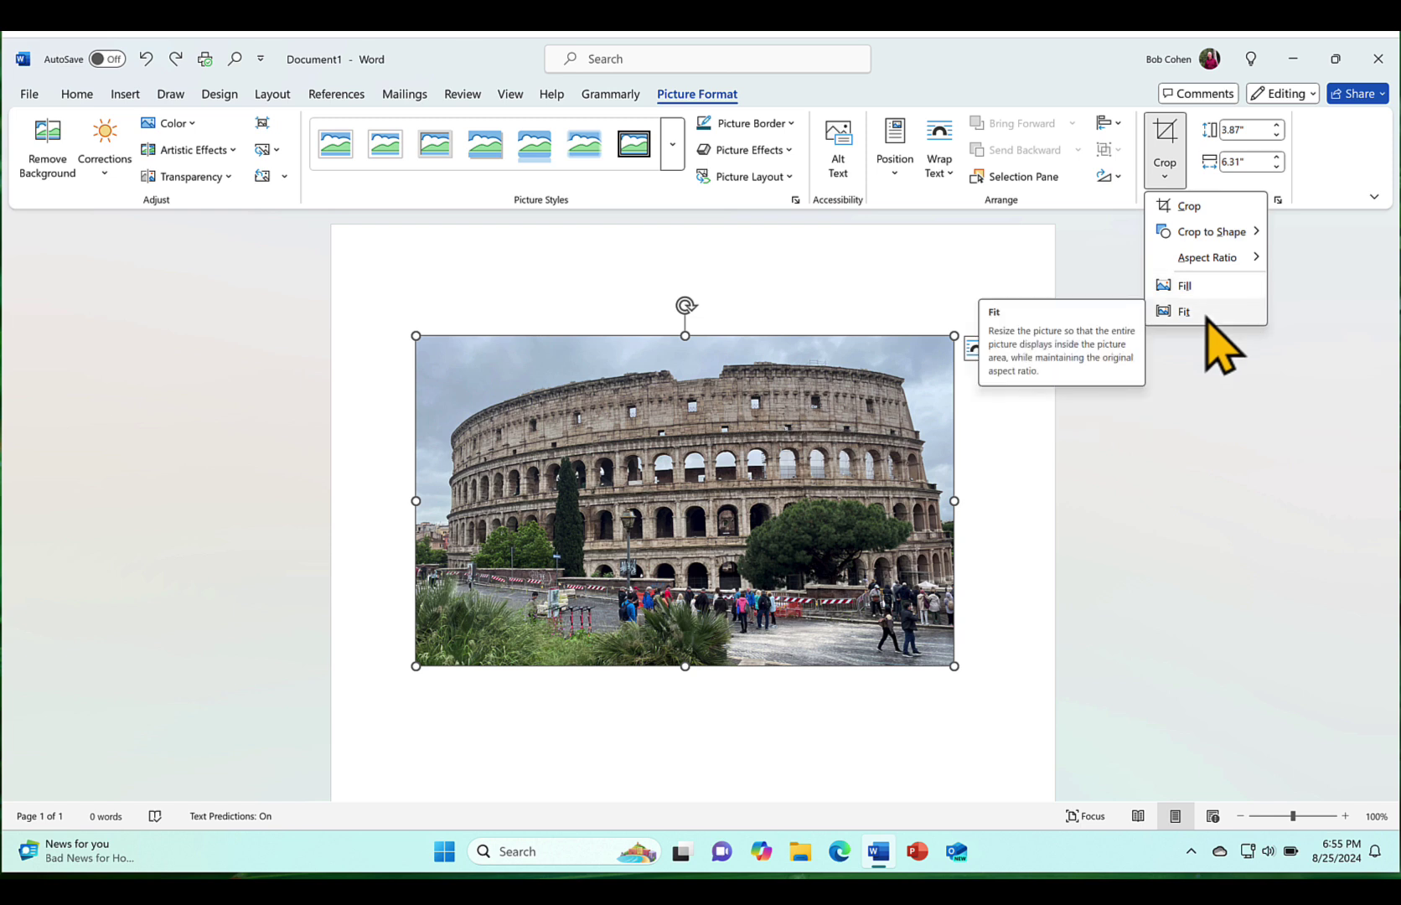
click(1167, 178)
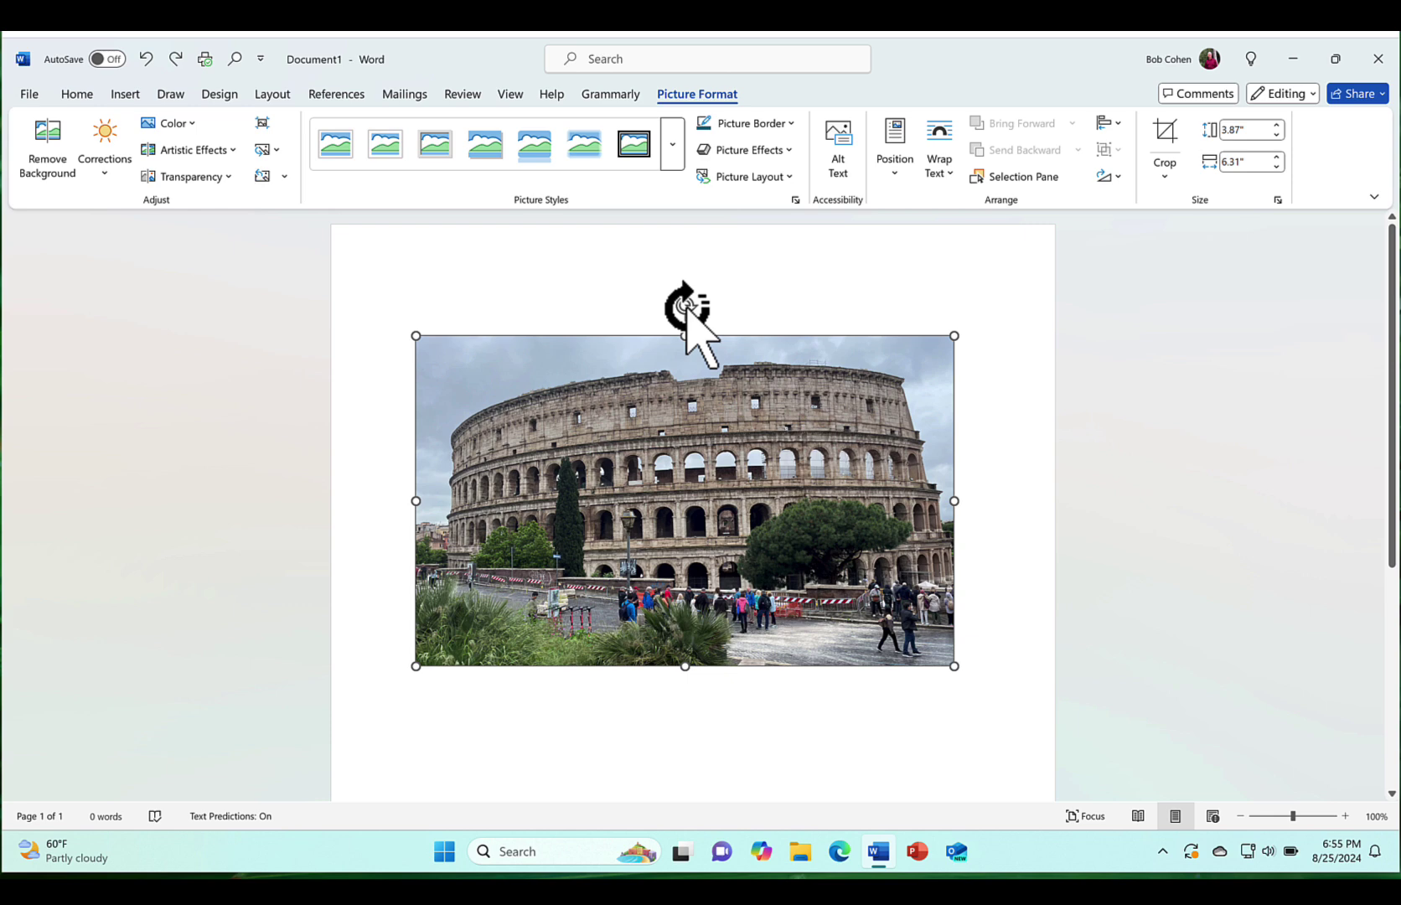
- Try rotating the picture freehand, and view its further rotation options in the Layout dialog, cancelling without a change
mouse_move(686, 307)
mouse_down()
mouse_move(726, 312)
mouse_move(682, 292)
mouse_up()
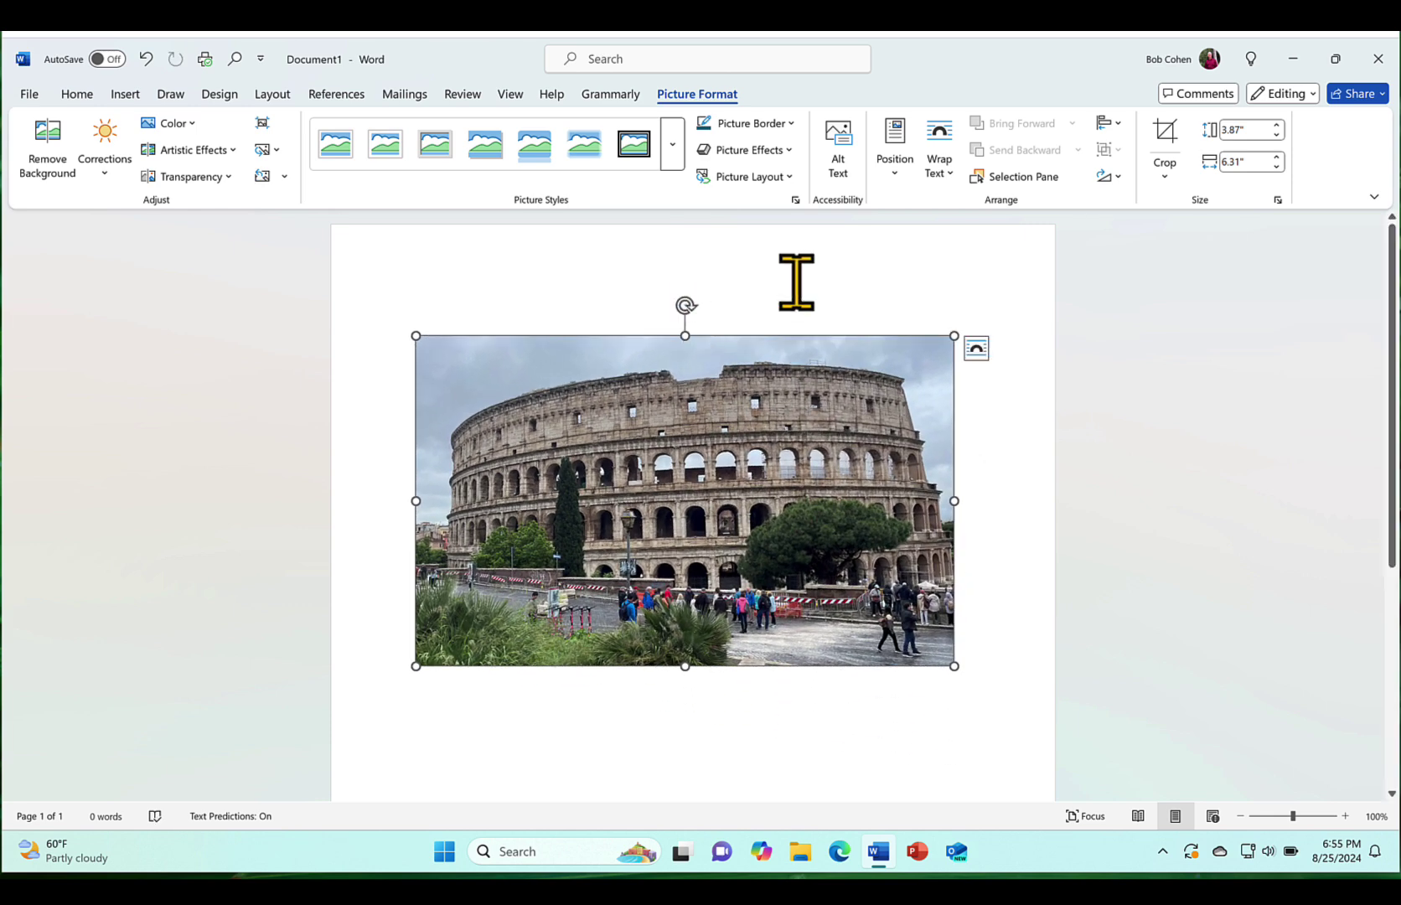
click(1114, 178)
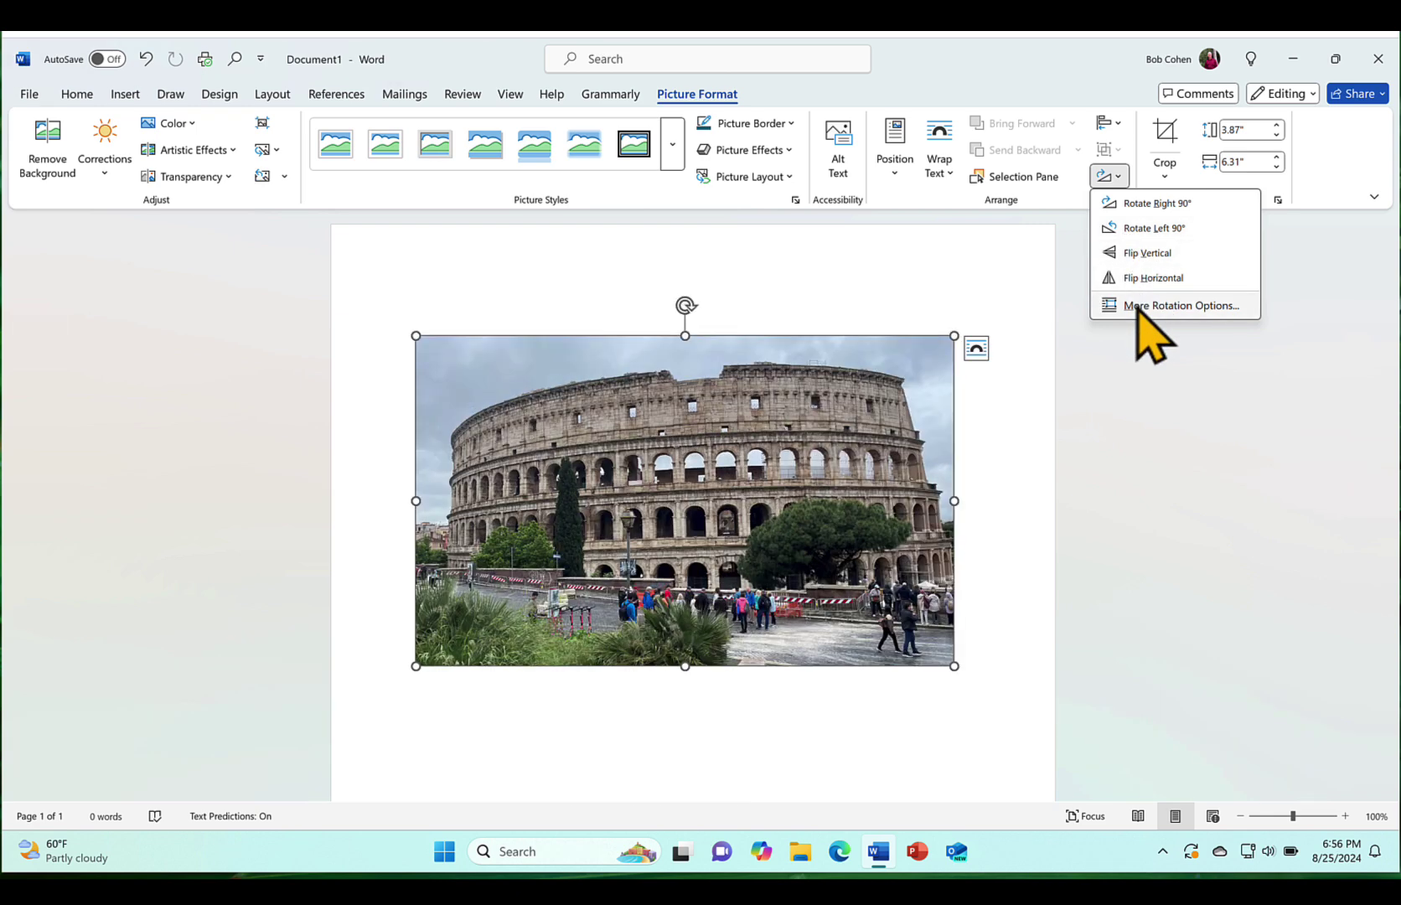
click(1150, 335)
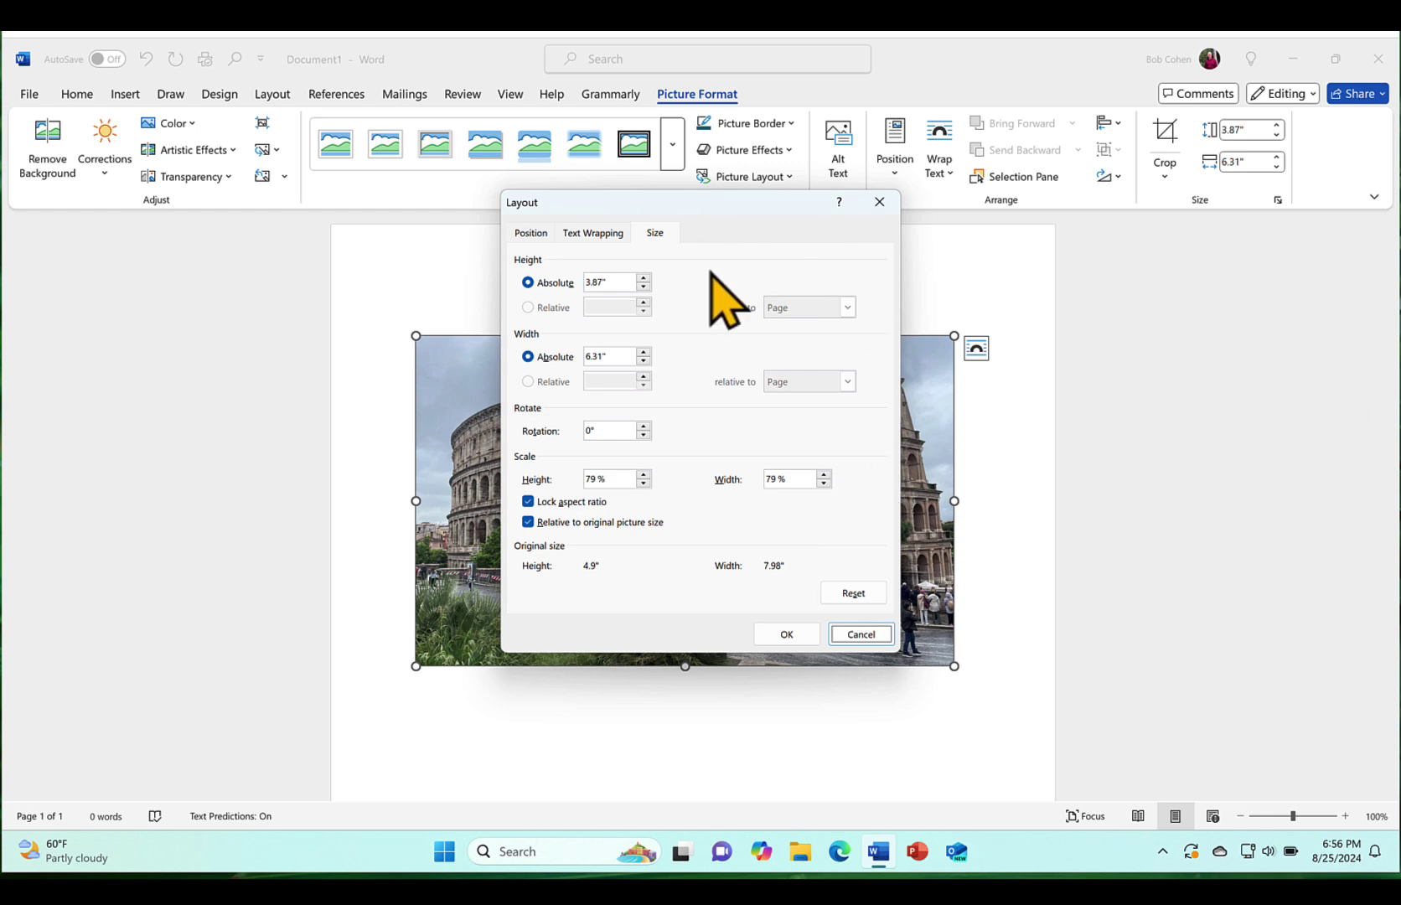
click(860, 634)
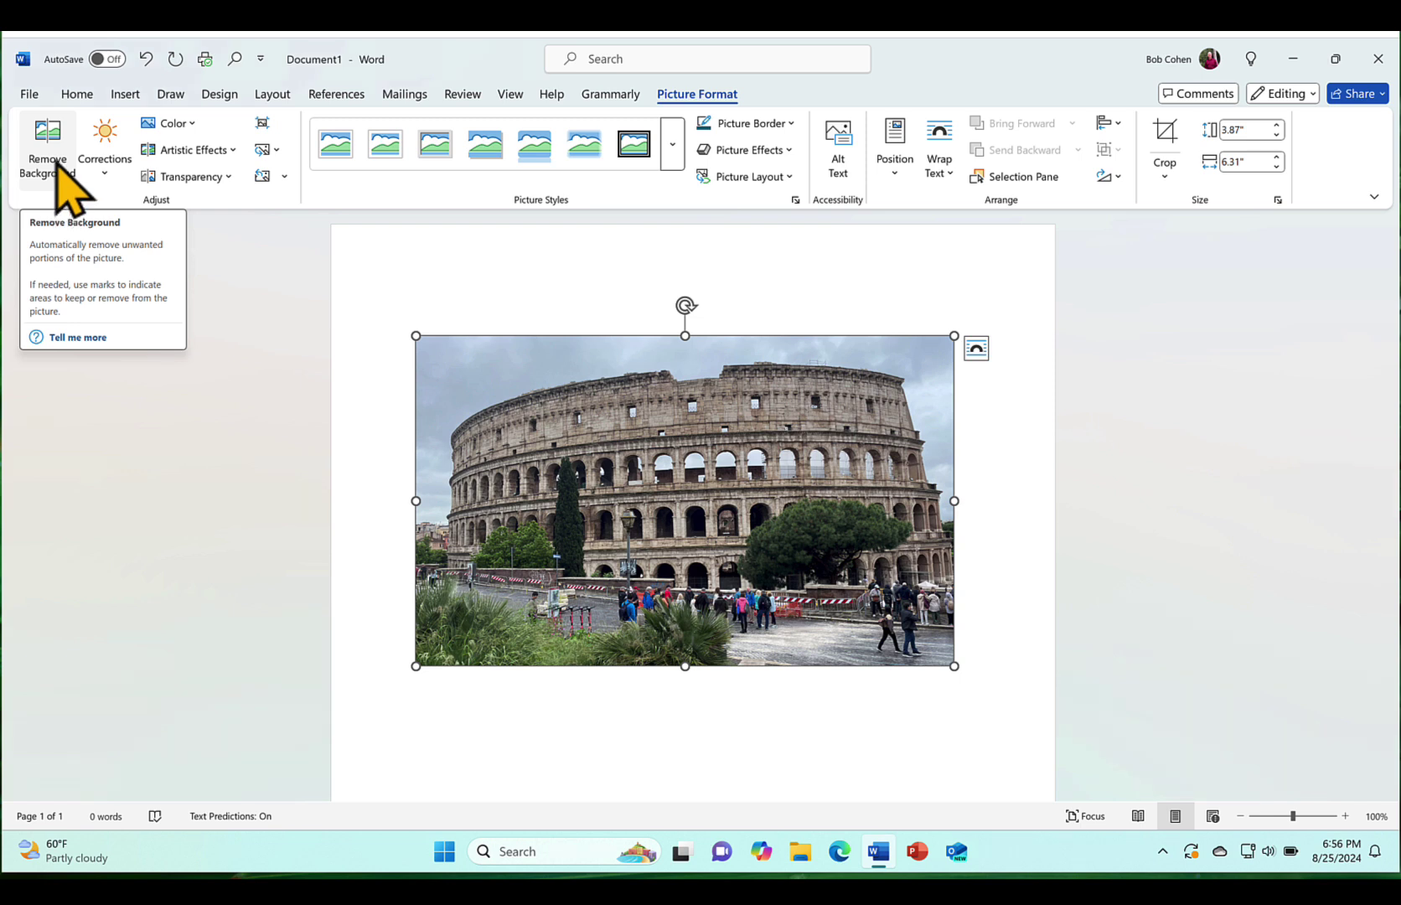
- Start removing the picture's background, and mark the Colosseum's outer edges and the foreground as areas to keep
click(55, 163)
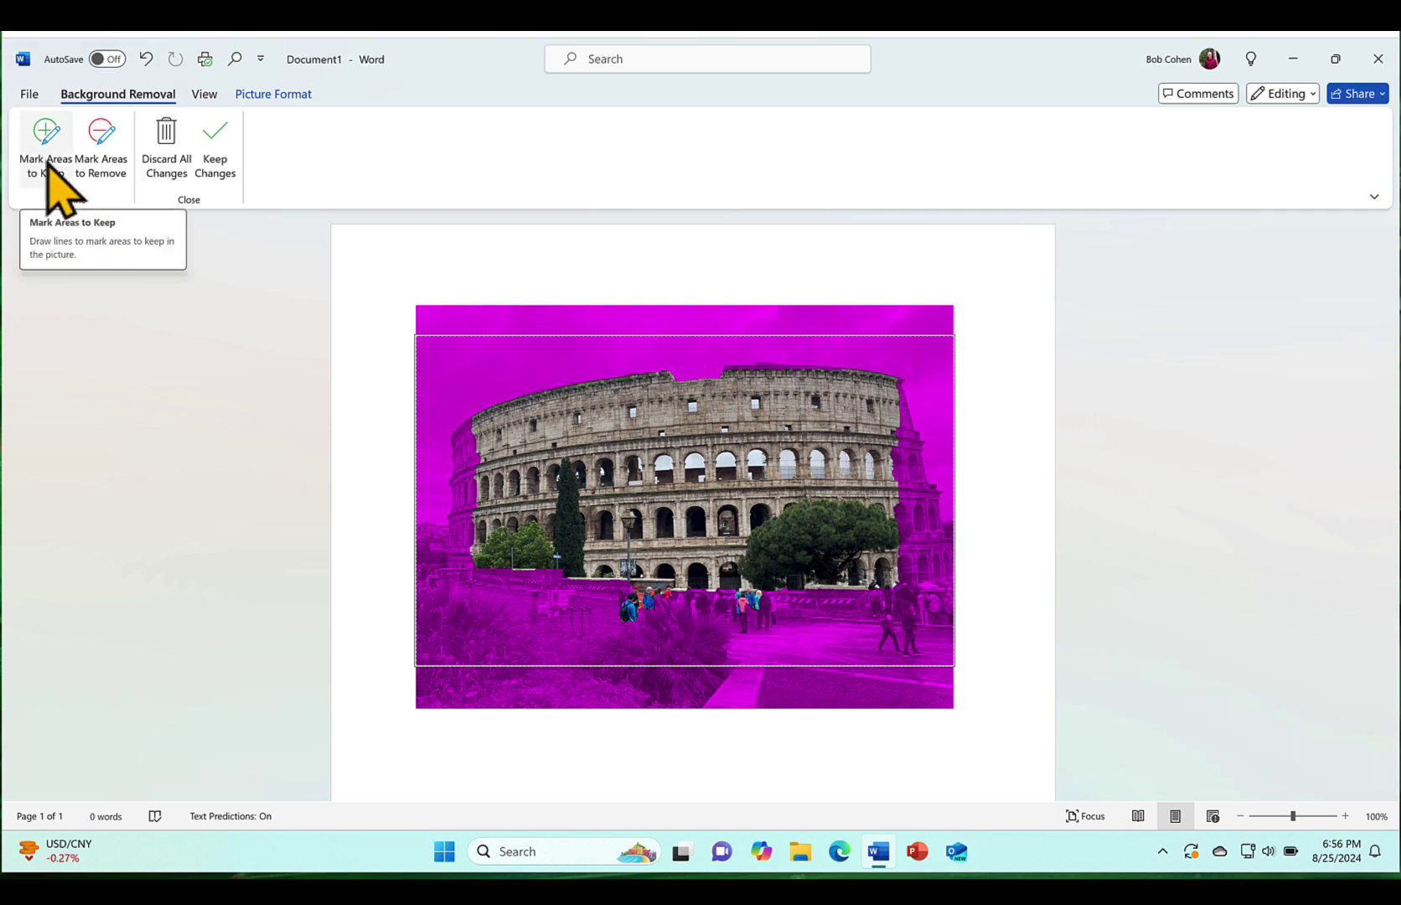
click(102, 159)
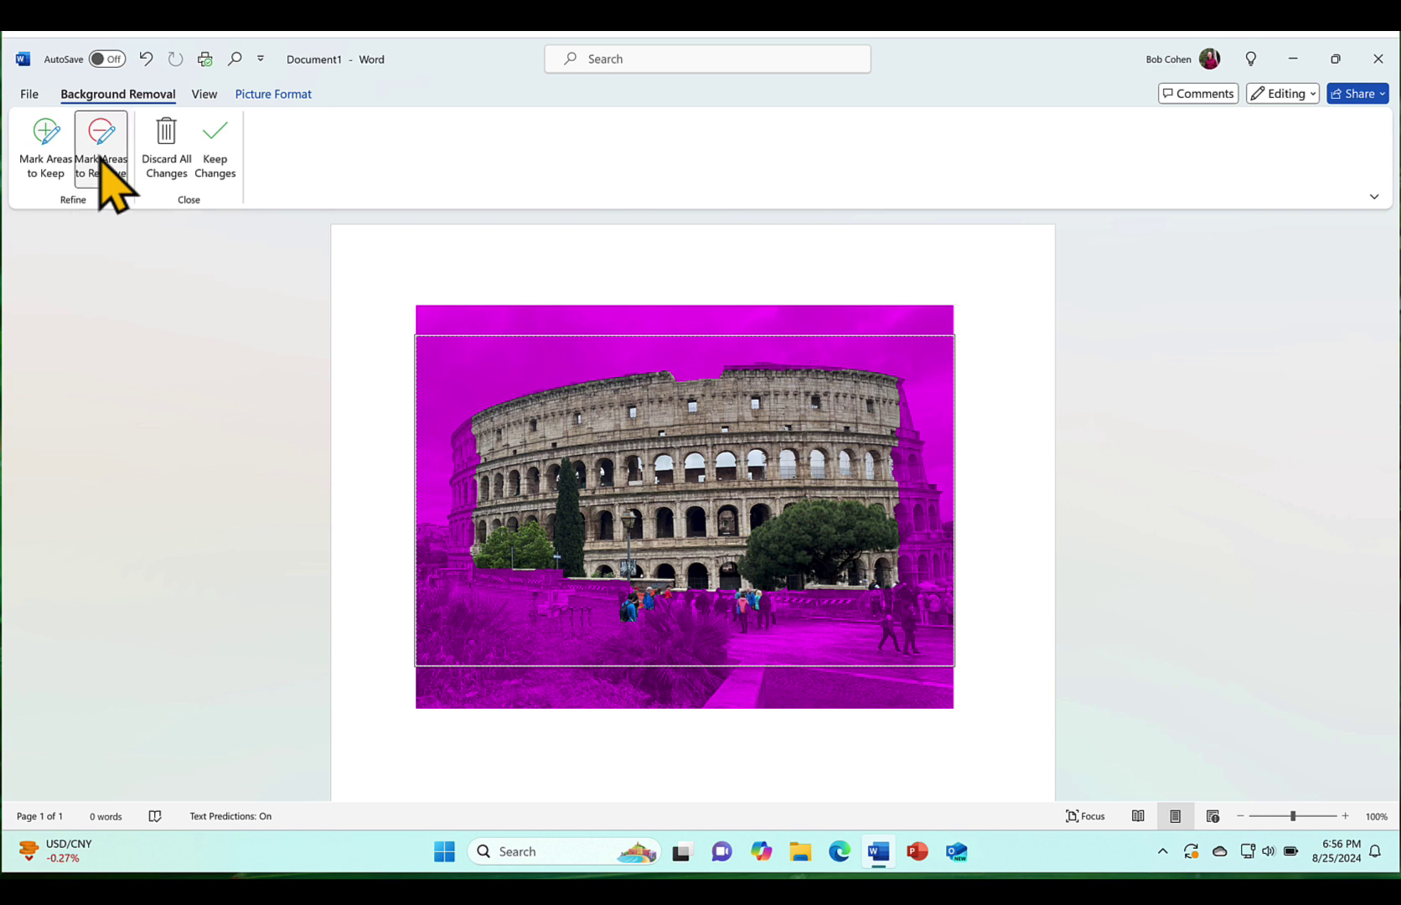
click(52, 159)
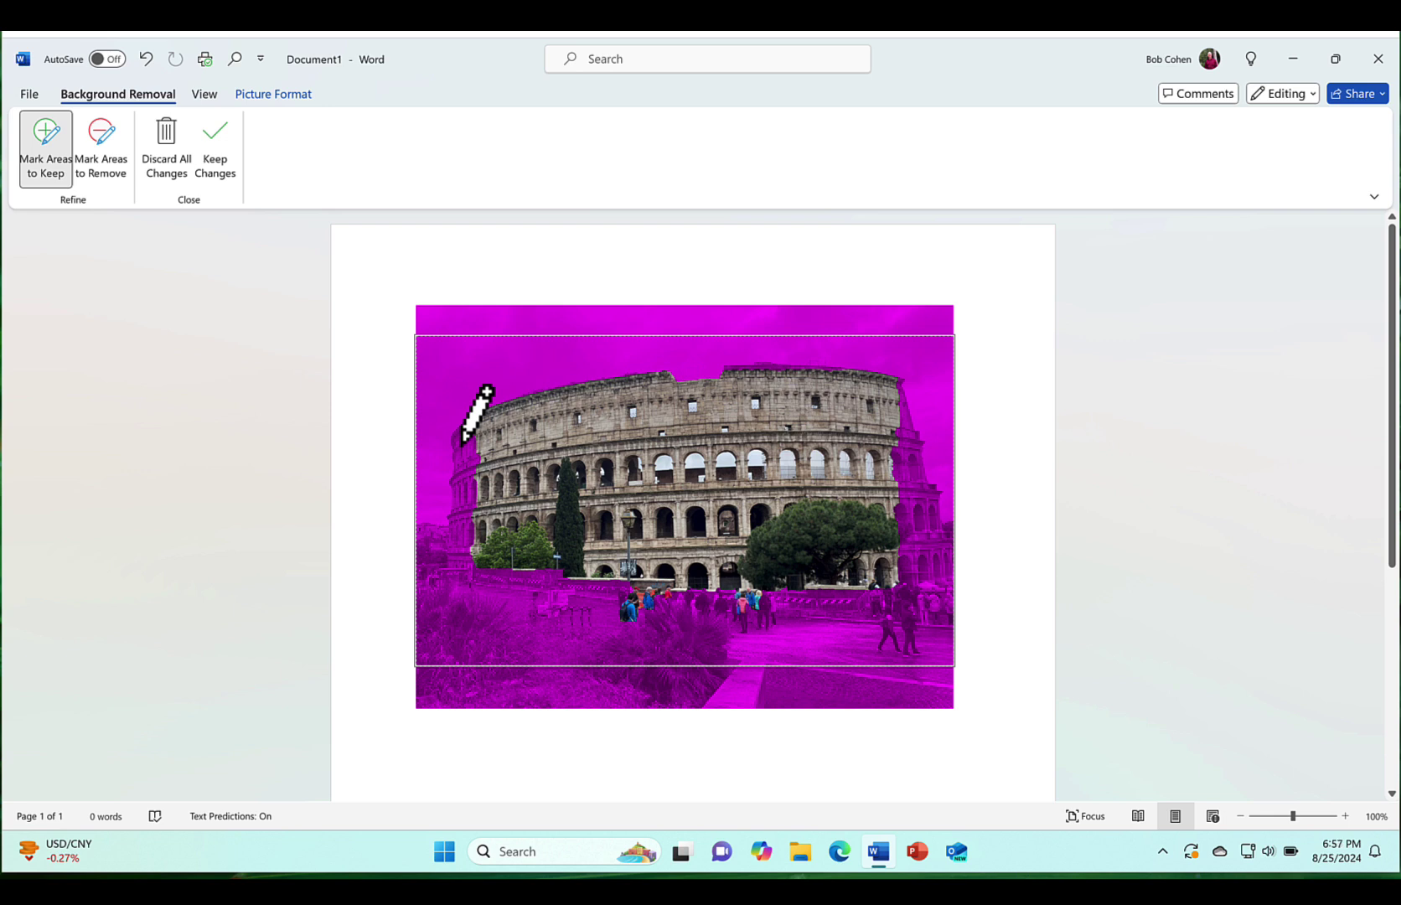
mouse_move(462, 442)
mouse_down()
mouse_move(460, 584)
mouse_move(426, 591)
mouse_move(421, 666)
mouse_move(953, 637)
mouse_move(939, 490)
mouse_move(907, 458)
mouse_move(889, 390)
mouse_move(620, 382)
mouse_move(524, 398)
mouse_move(457, 449)
mouse_up()
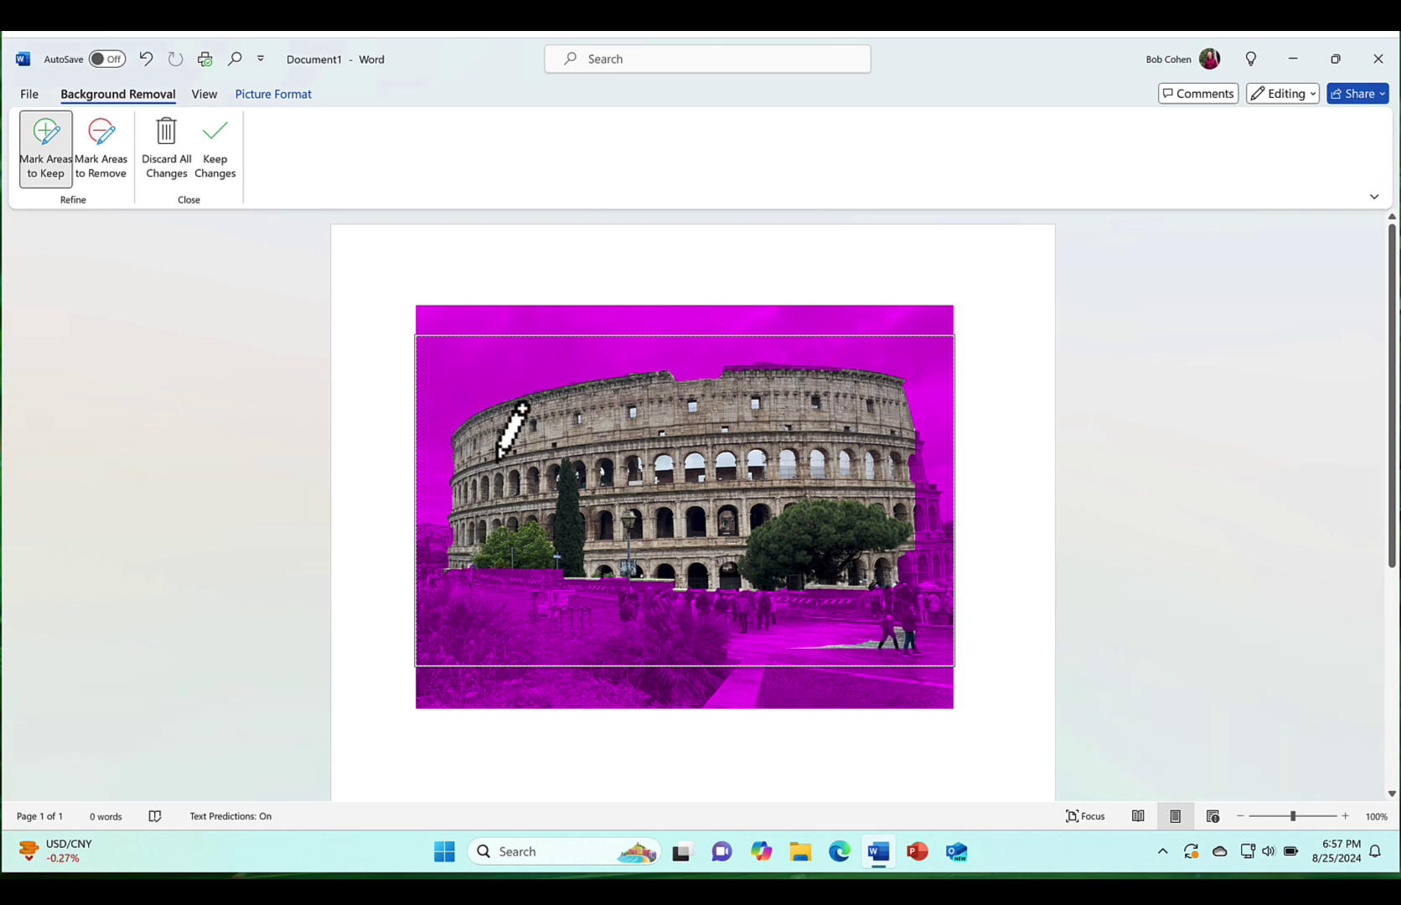
drag(494, 466, 495, 439)
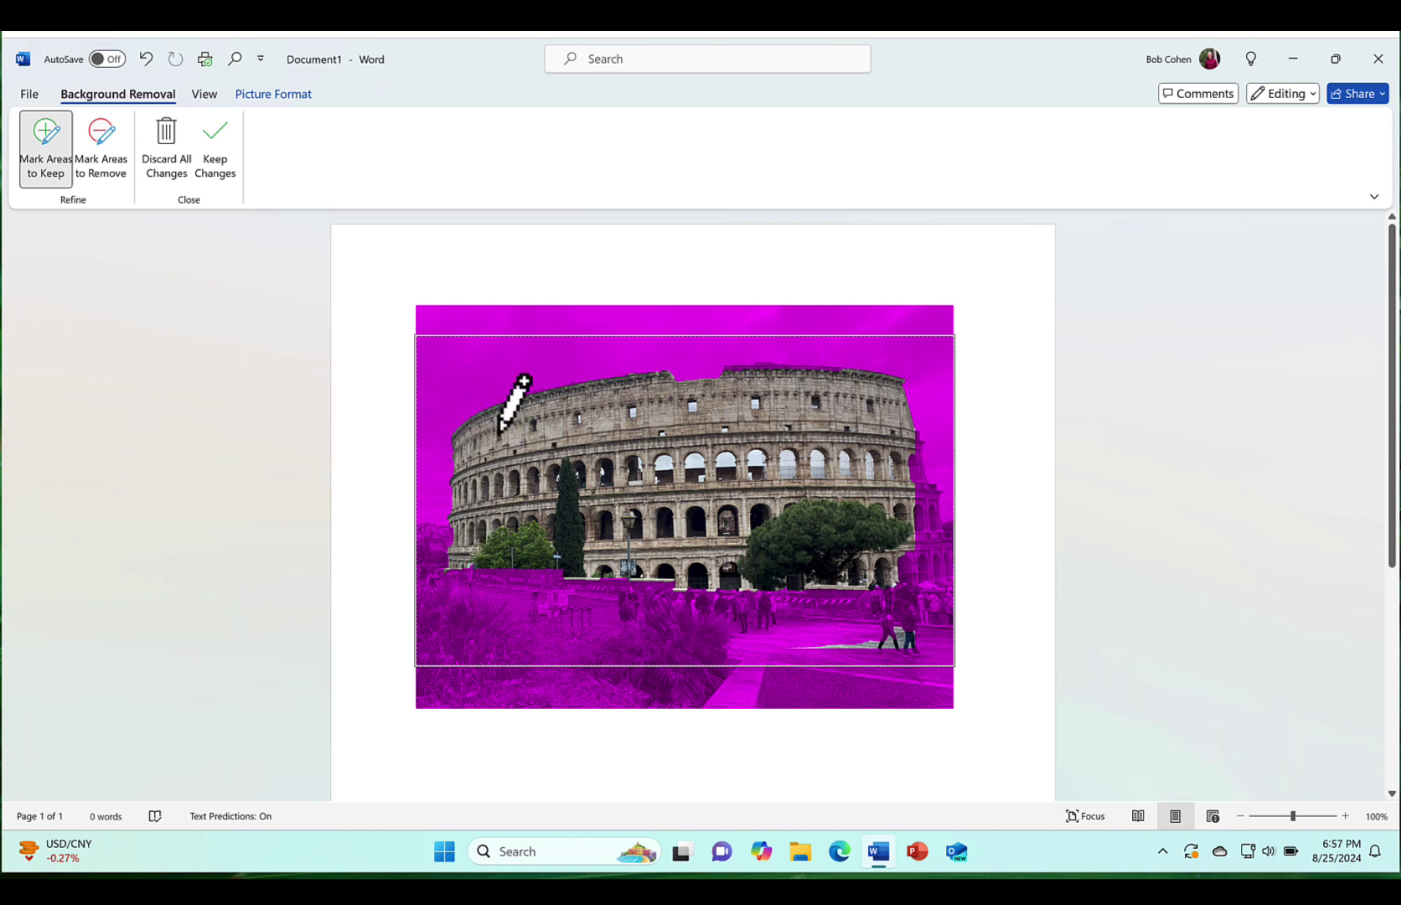
mouse_move(447, 570)
mouse_down()
mouse_move(425, 602)
mouse_move(455, 653)
mouse_move(820, 637)
mouse_move(746, 598)
mouse_move(496, 565)
mouse_move(449, 573)
mouse_up()
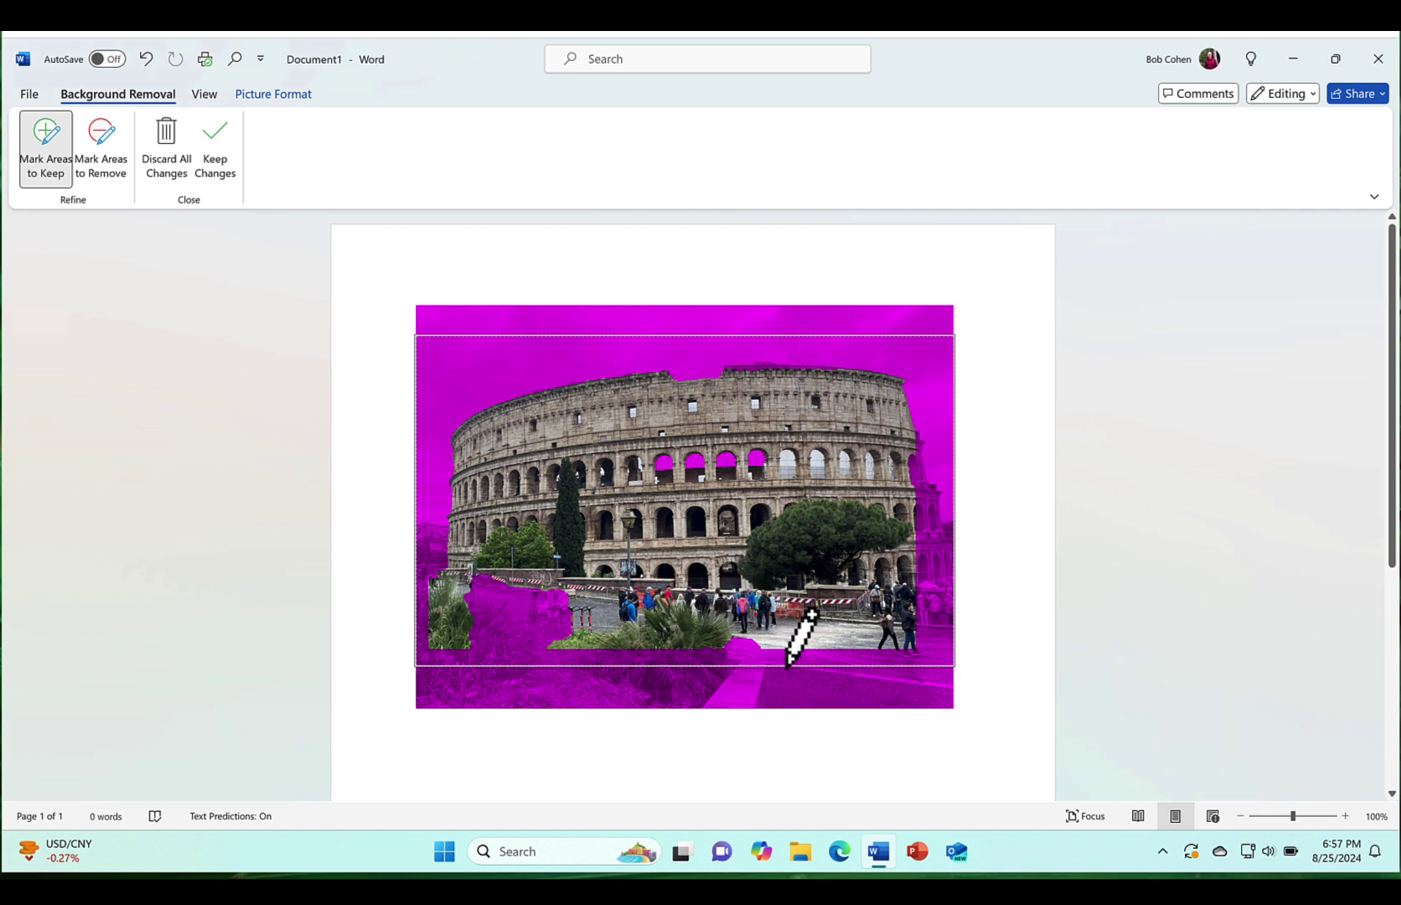
mouse_move(786, 666)
mouse_down()
mouse_move(438, 662)
mouse_move(447, 594)
mouse_move(570, 578)
mouse_move(637, 624)
mouse_move(763, 633)
mouse_move(791, 670)
mouse_up()
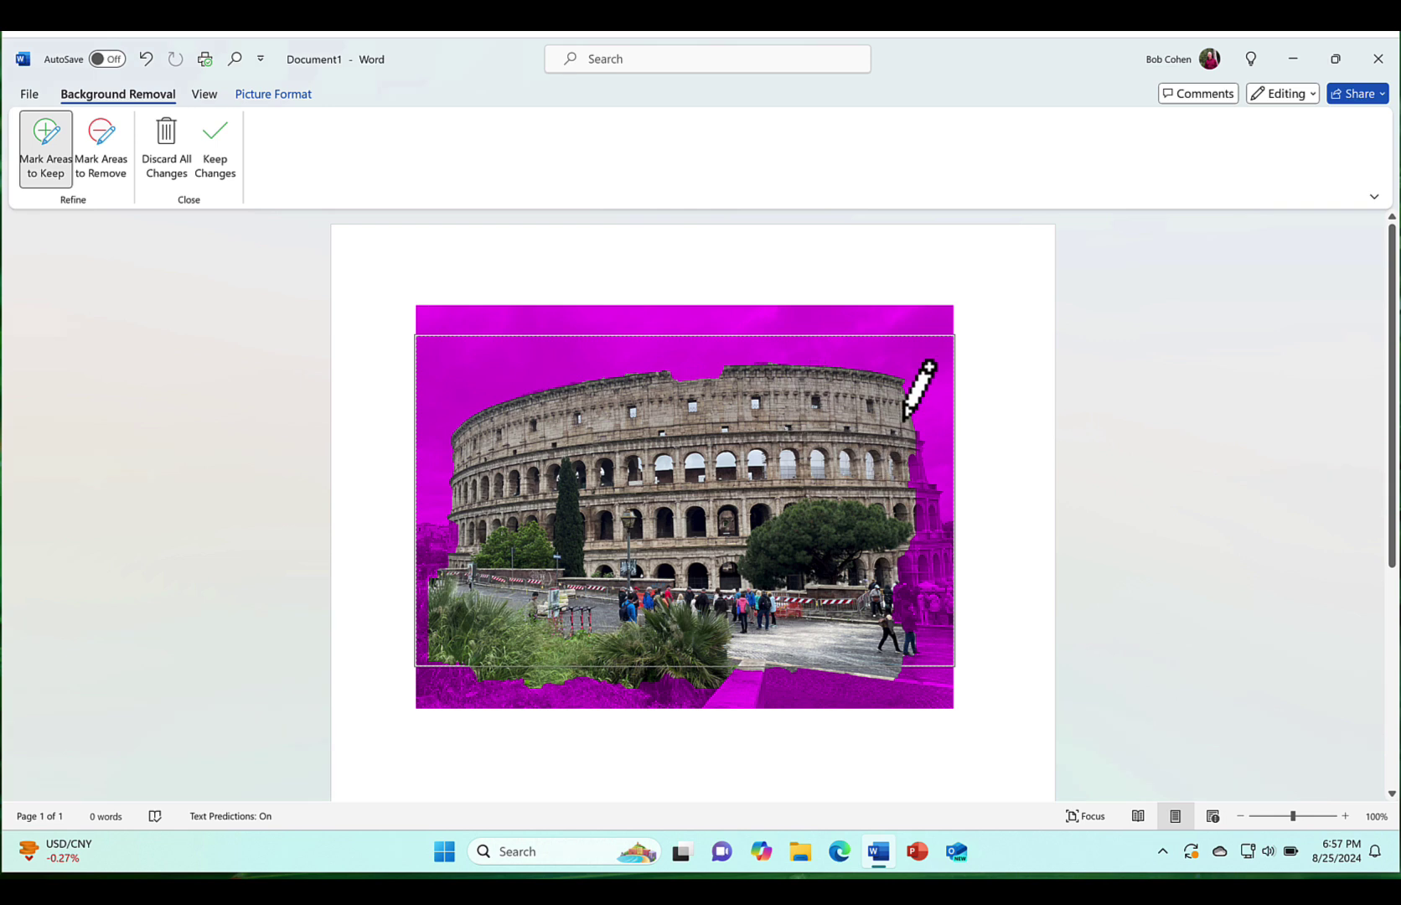
mouse_move(903, 417)
mouse_down()
mouse_move(937, 471)
mouse_move(963, 604)
mouse_move(925, 687)
mouse_move(905, 685)
mouse_up()
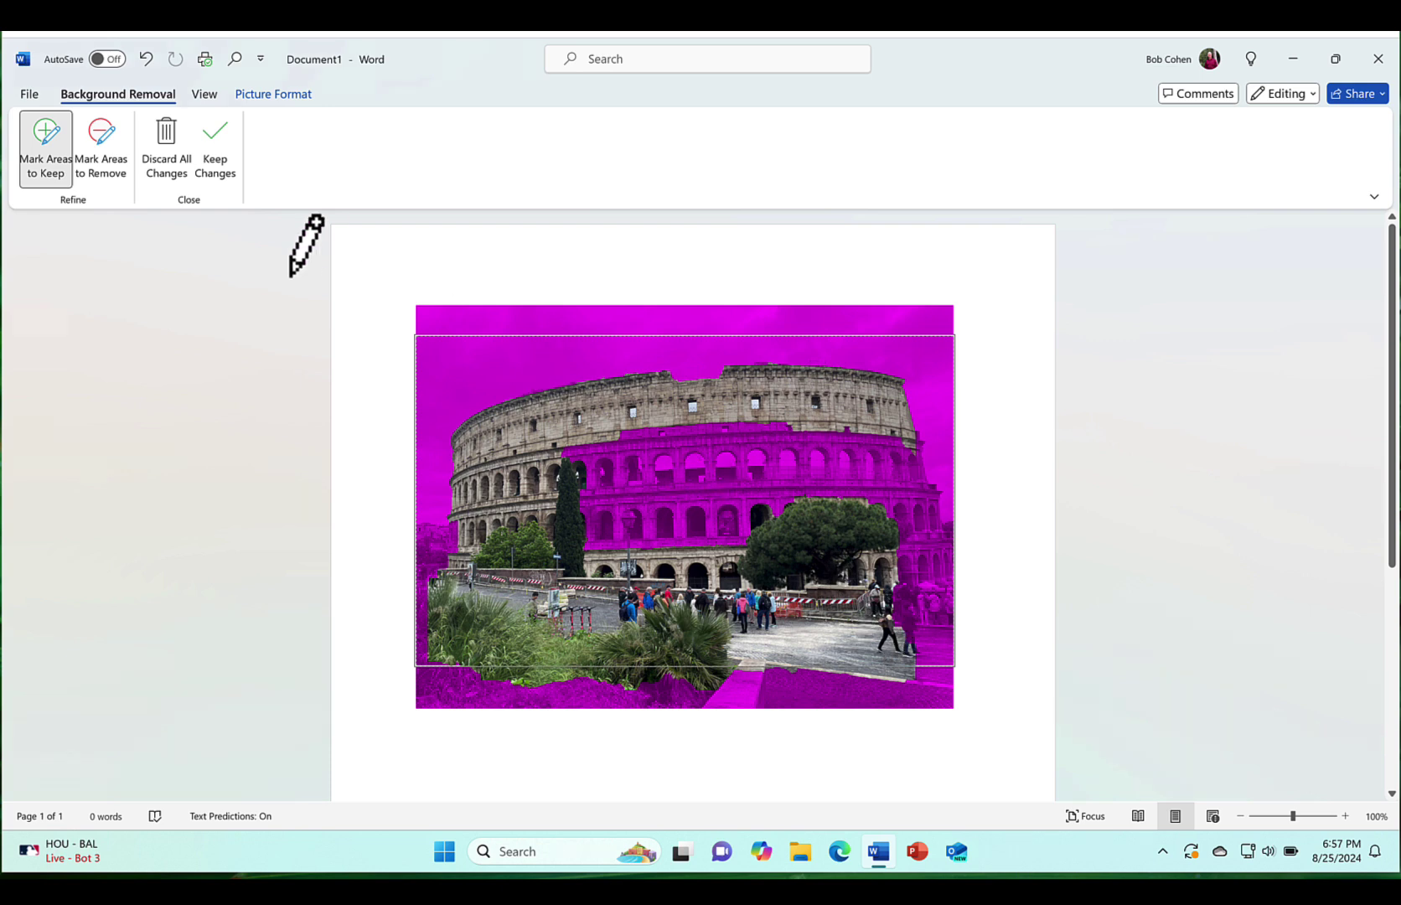
- Mark parts of the Colosseum's arches and upper wall as areas to remove, and discard all background removal changes
click(103, 163)
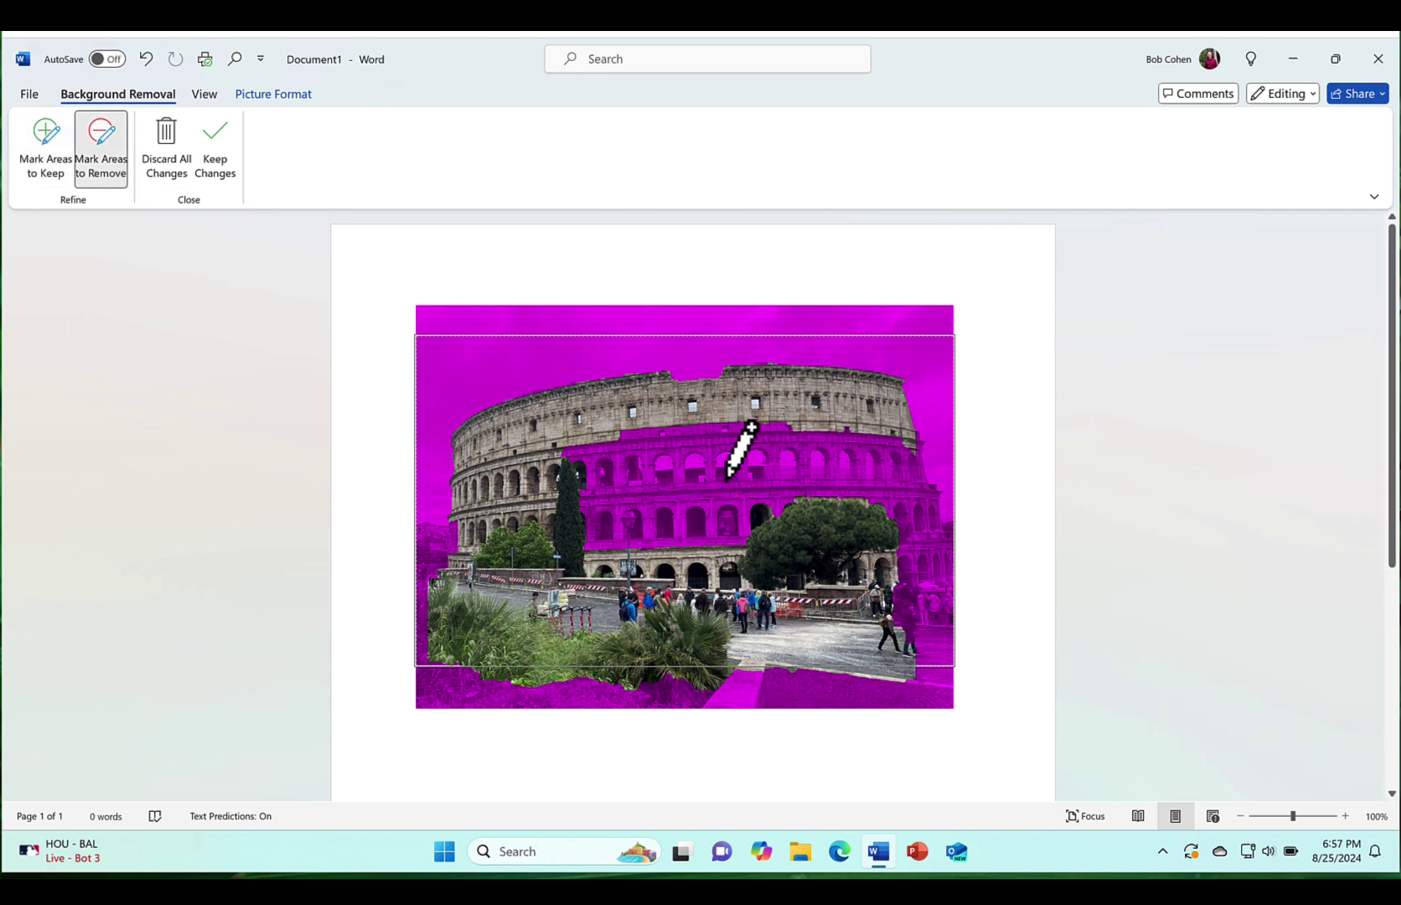
drag(788, 428, 778, 448)
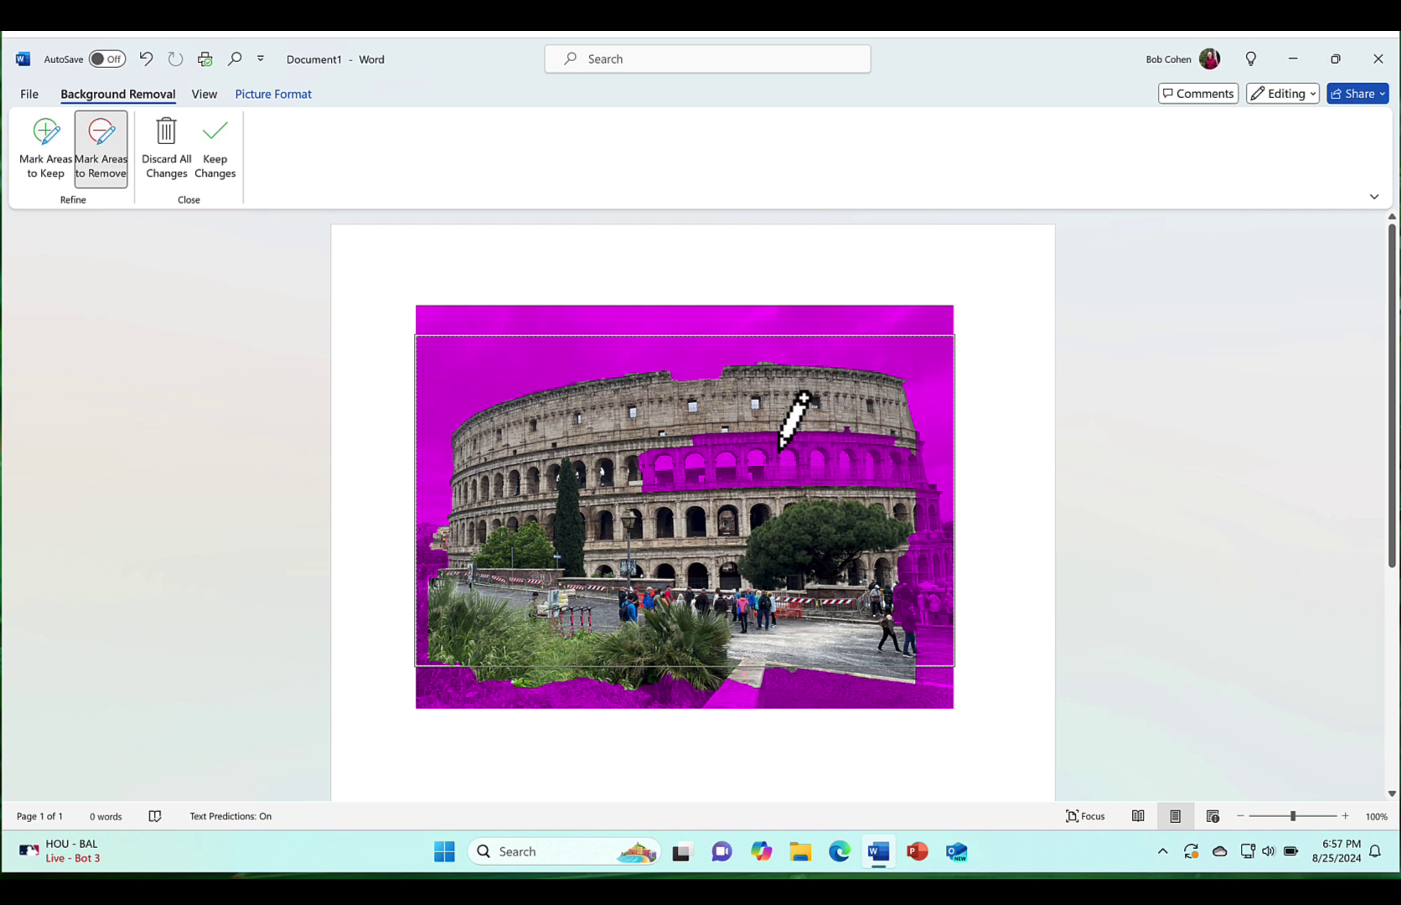
mouse_move(777, 361)
mouse_down()
mouse_move(590, 383)
mouse_move(459, 425)
mouse_move(446, 510)
mouse_move(417, 527)
mouse_move(394, 428)
mouse_move(468, 282)
mouse_move(619, 335)
mouse_move(799, 316)
mouse_move(956, 352)
mouse_move(966, 423)
mouse_move(950, 527)
mouse_move(893, 379)
mouse_move(759, 372)
mouse_up()
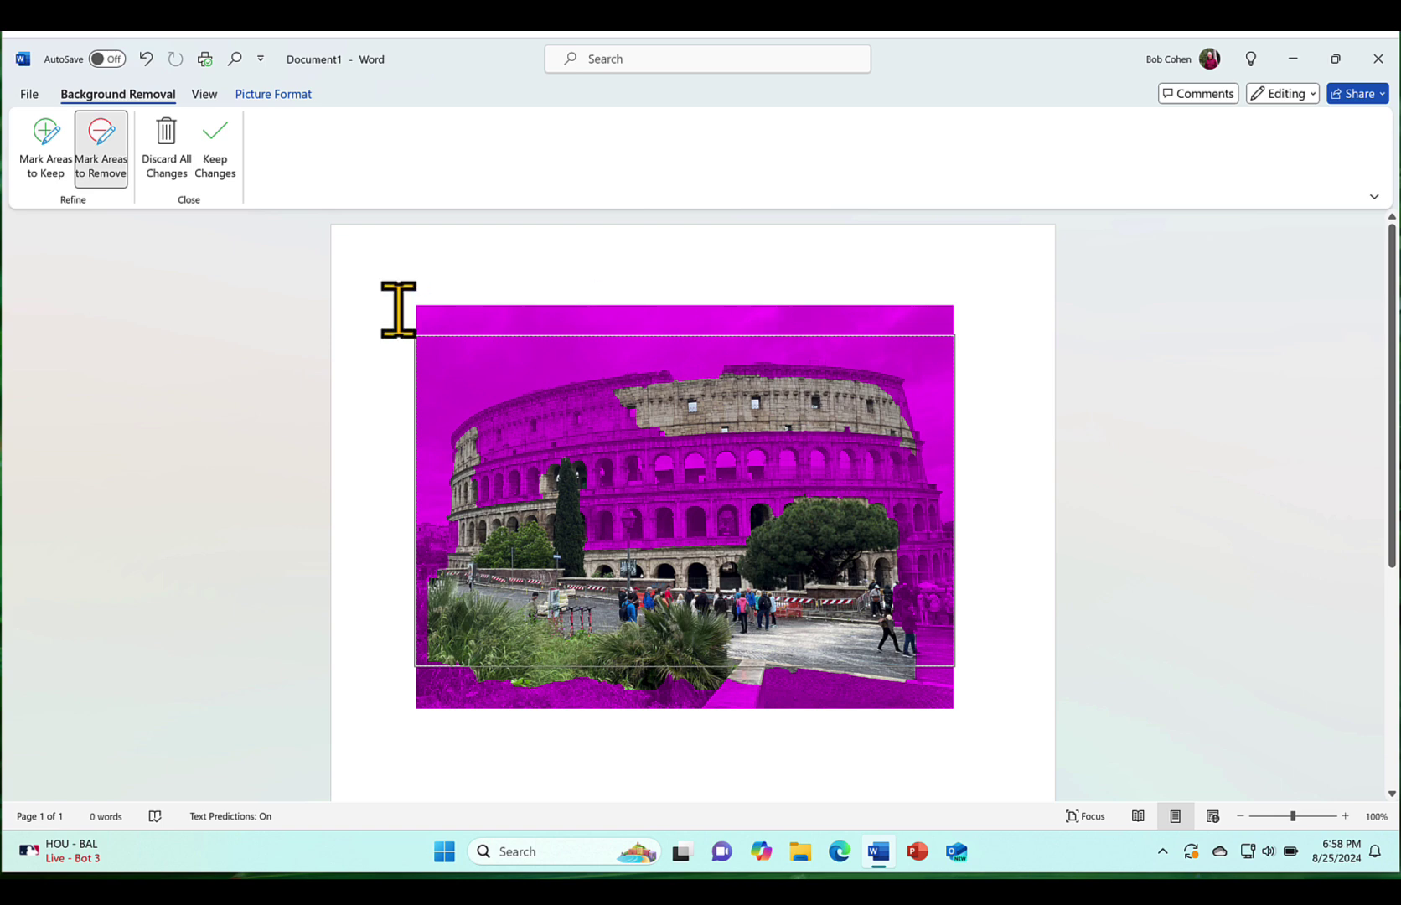
click(173, 153)
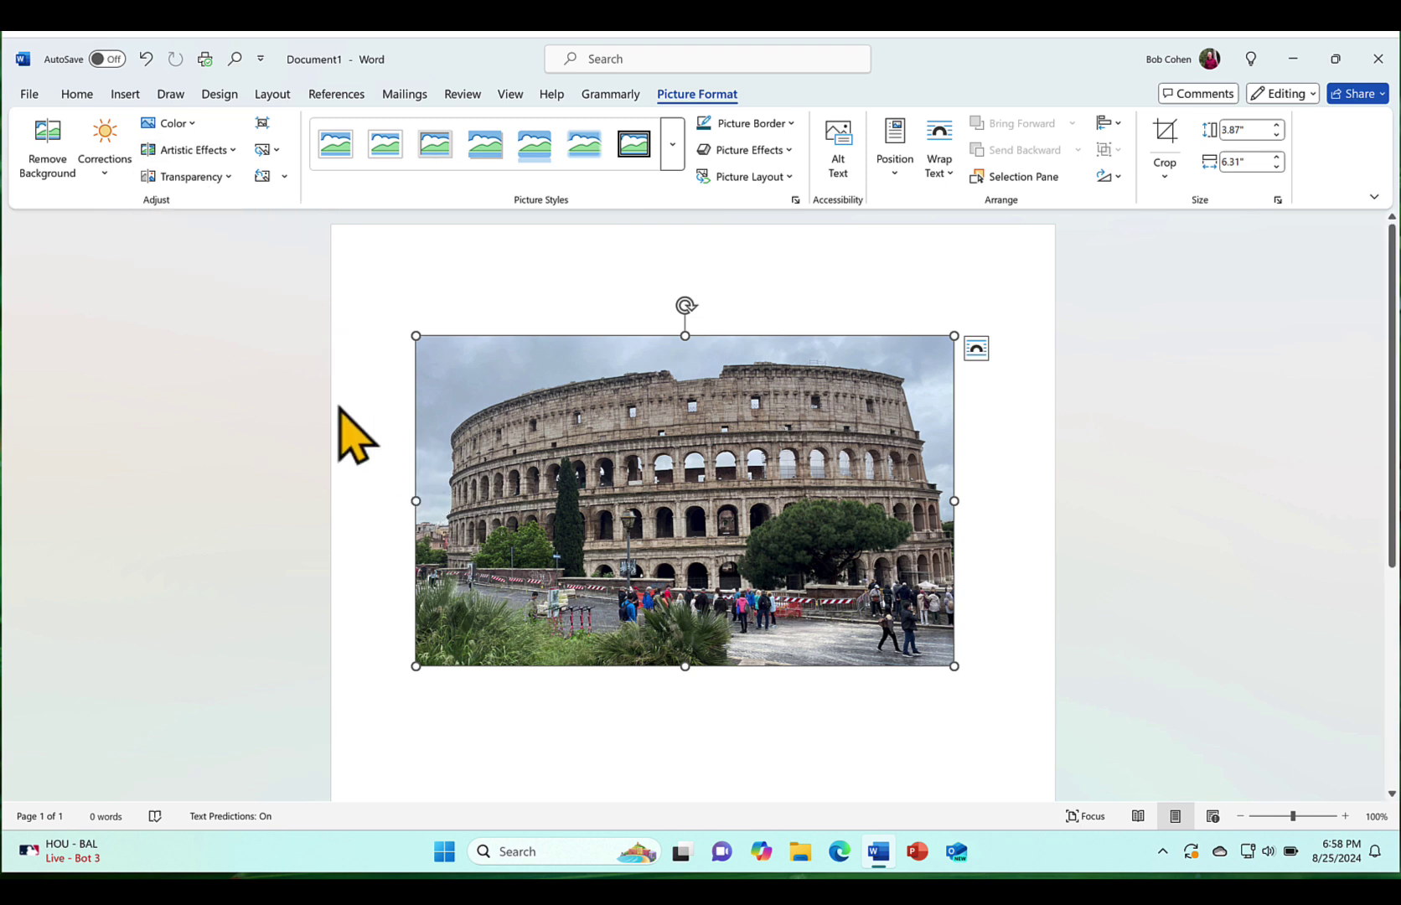
- View the picture's sharpness, brightness and contrast presets and the detailed picture correction options, leaving them unchanged
click(105, 147)
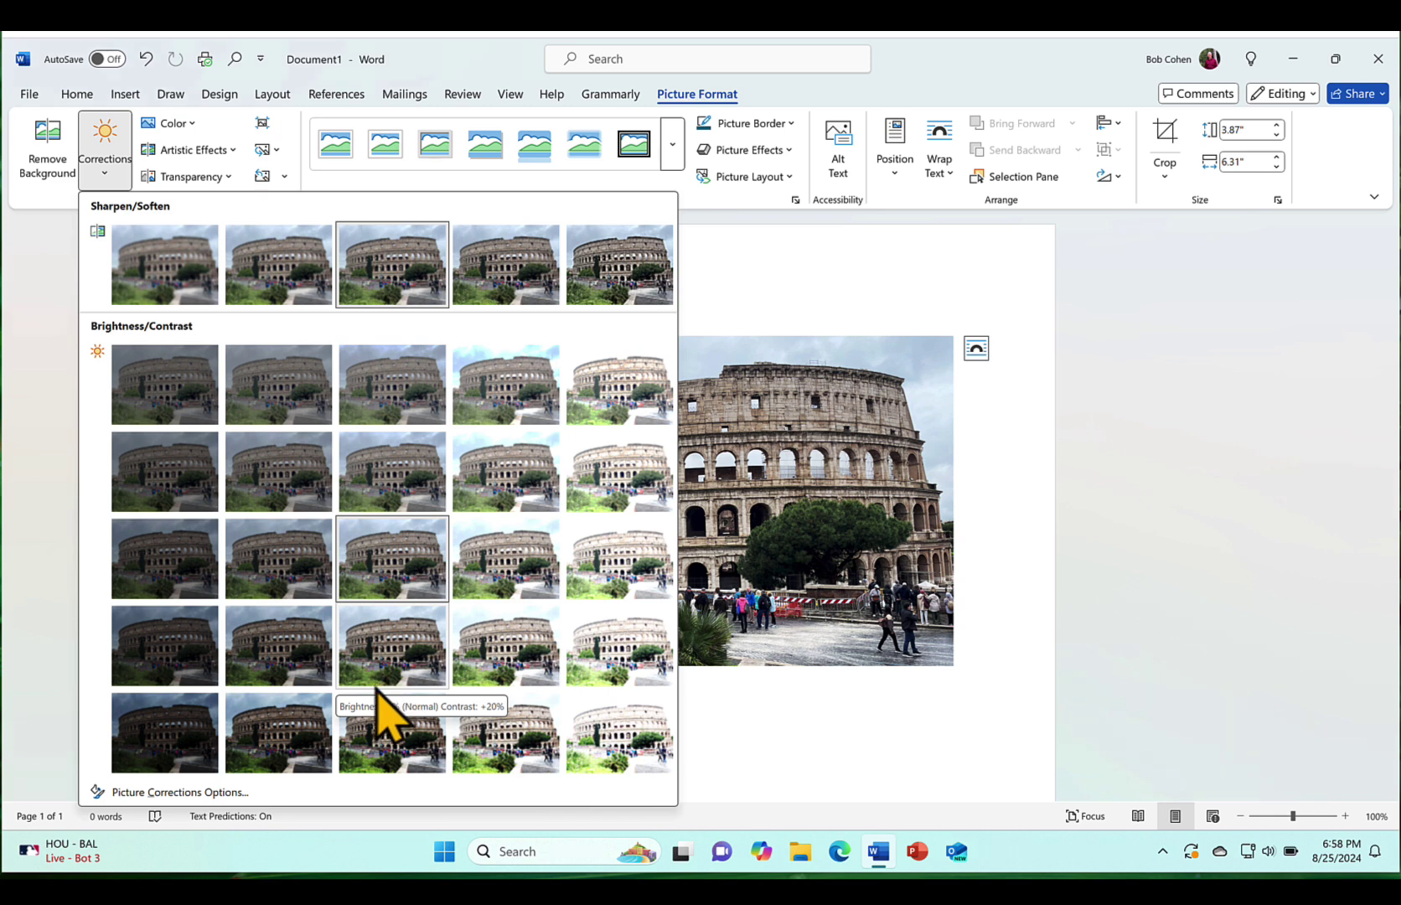
click(186, 793)
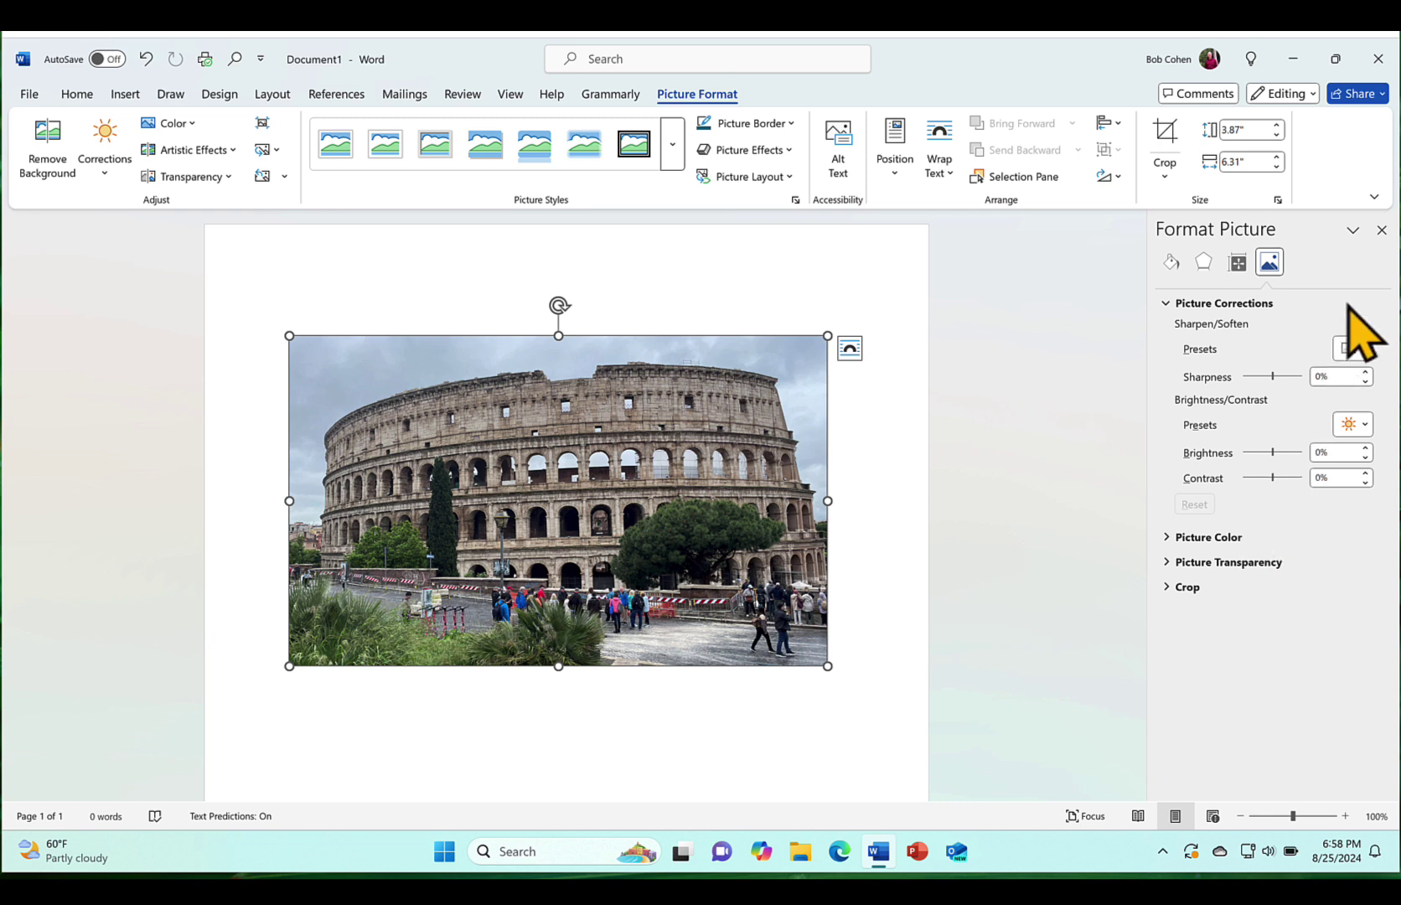
click(1383, 230)
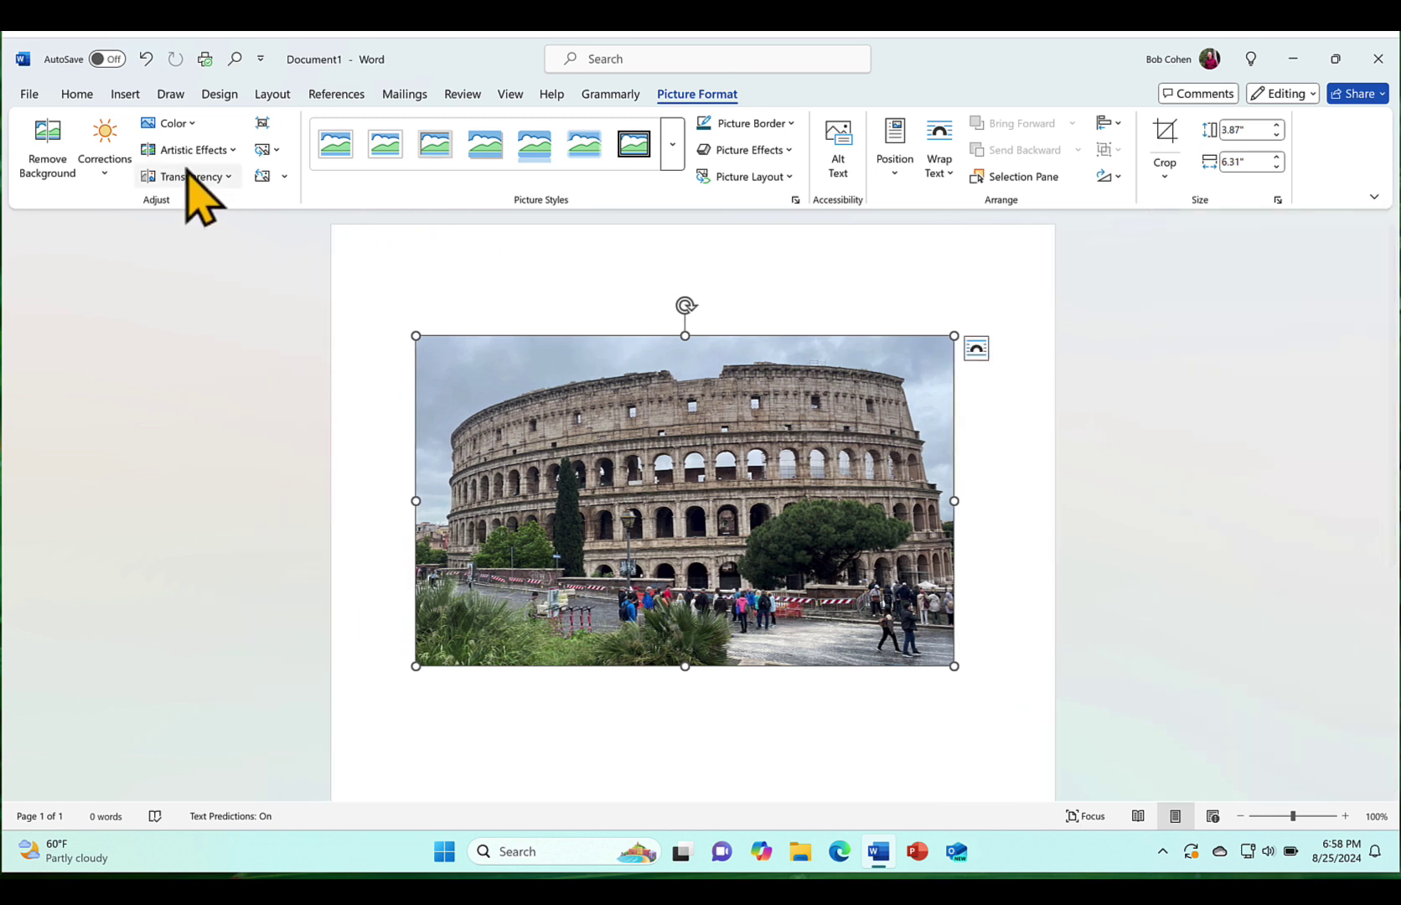
- View the picture's saturation, tone and recolor presets and the detailed picture color options, leaving them unchanged
click(172, 123)
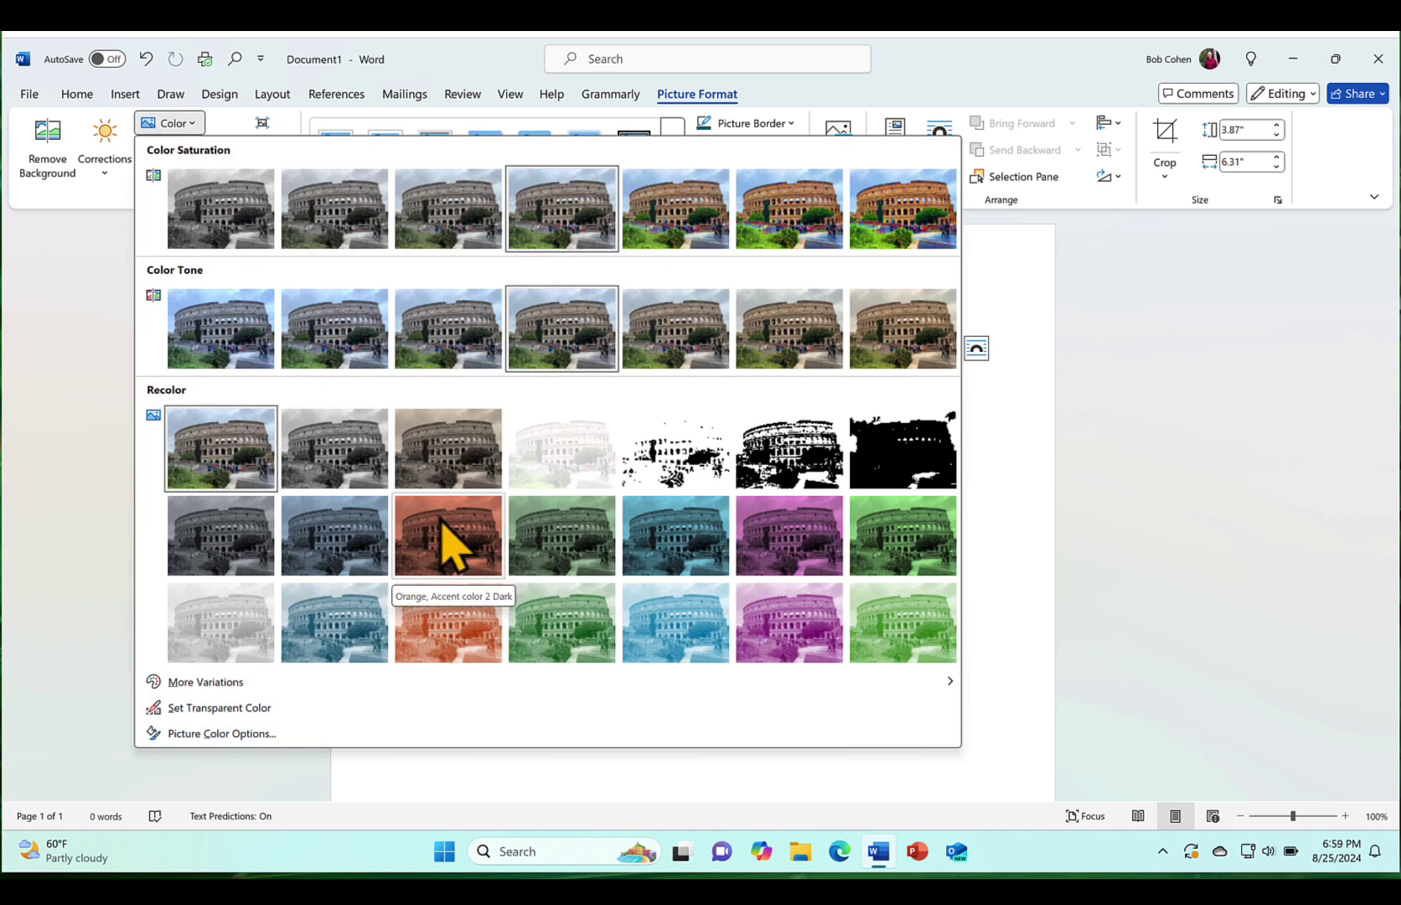
key(Right)
key(Right)
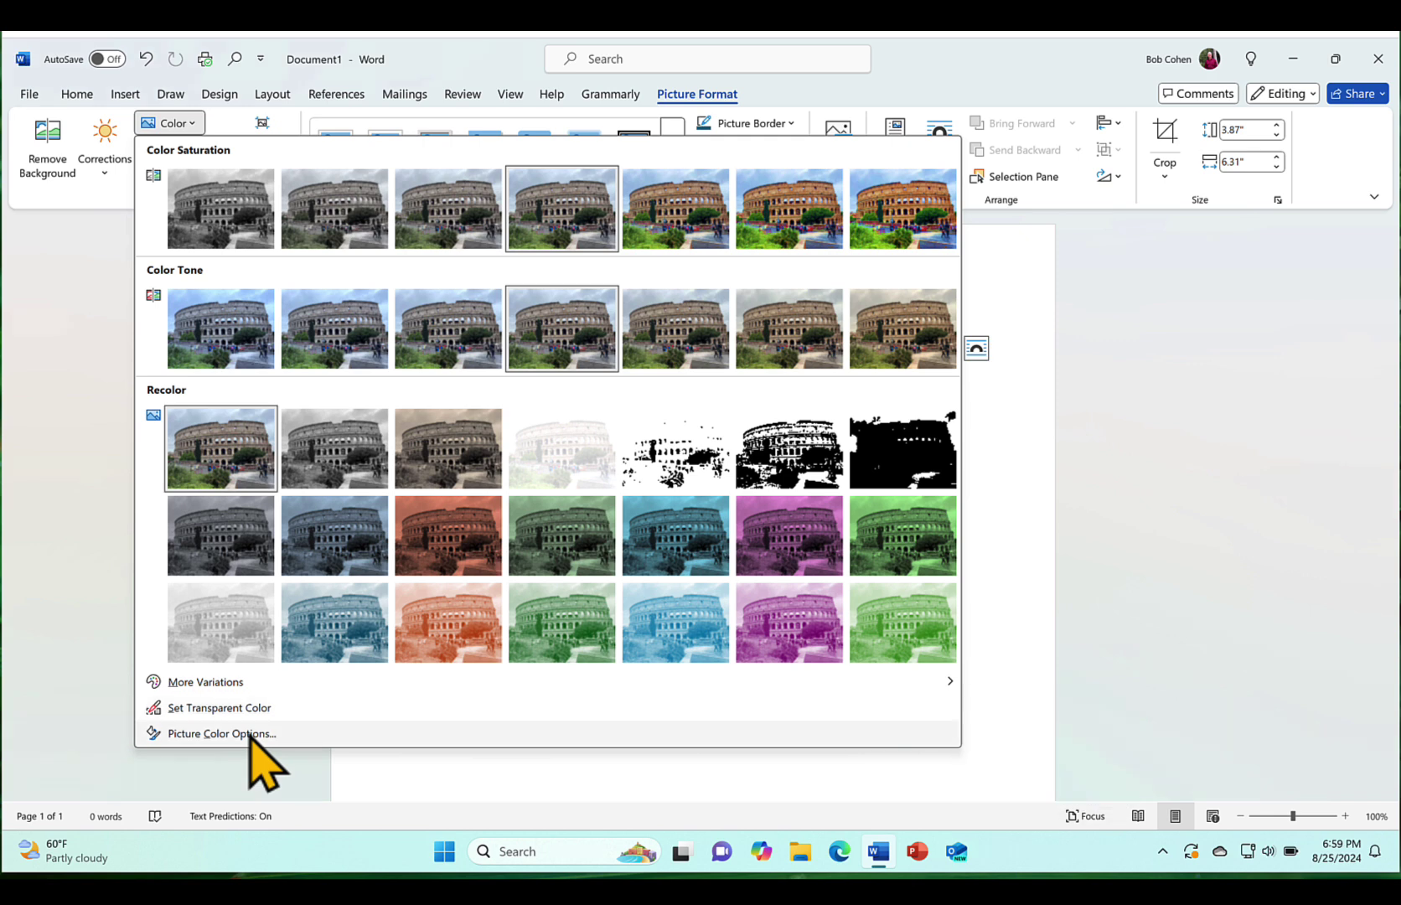
click(222, 734)
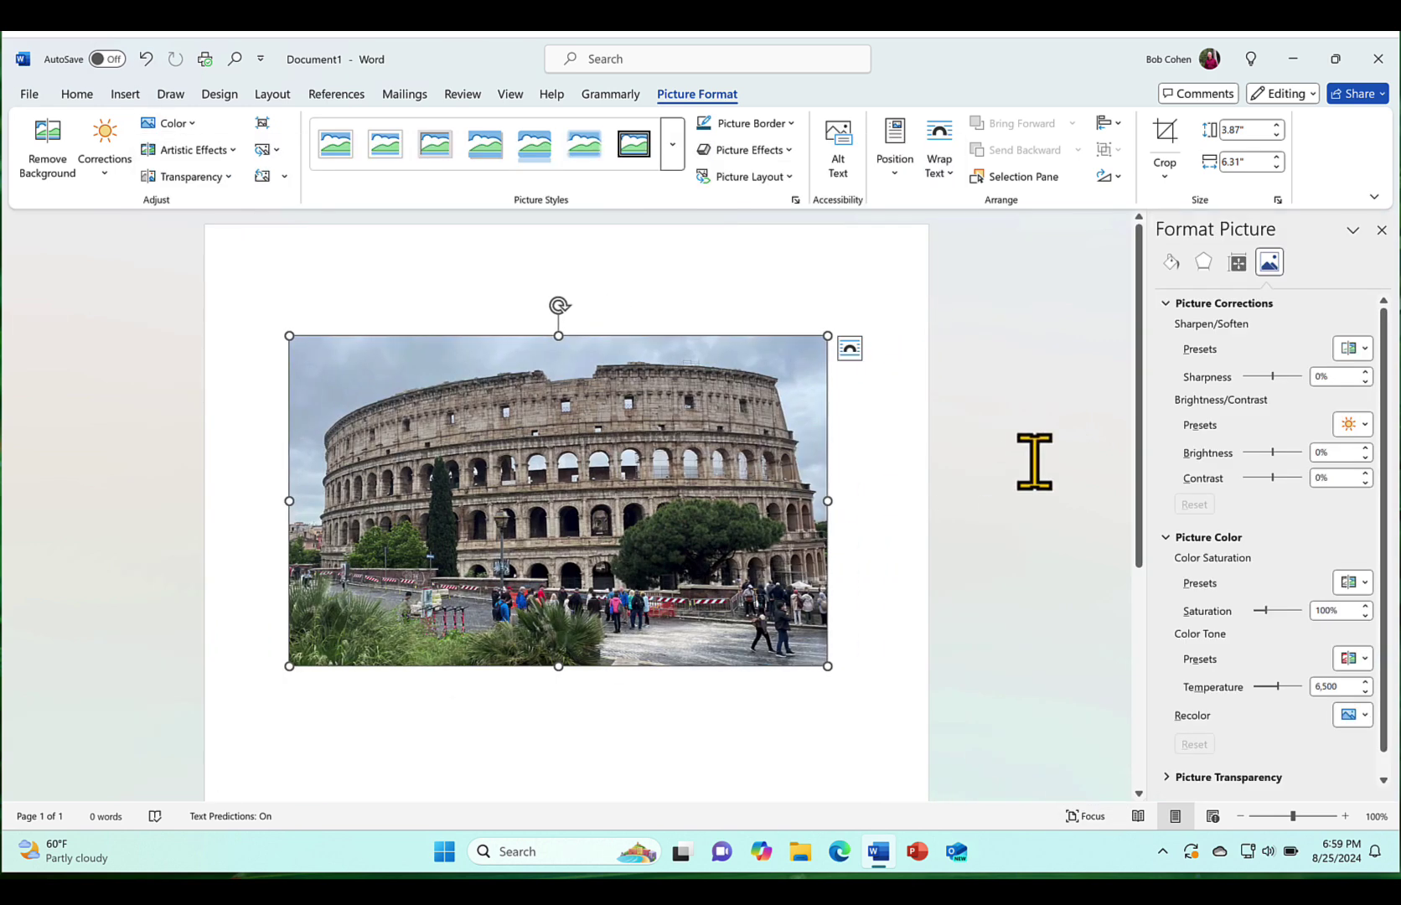
click(1382, 229)
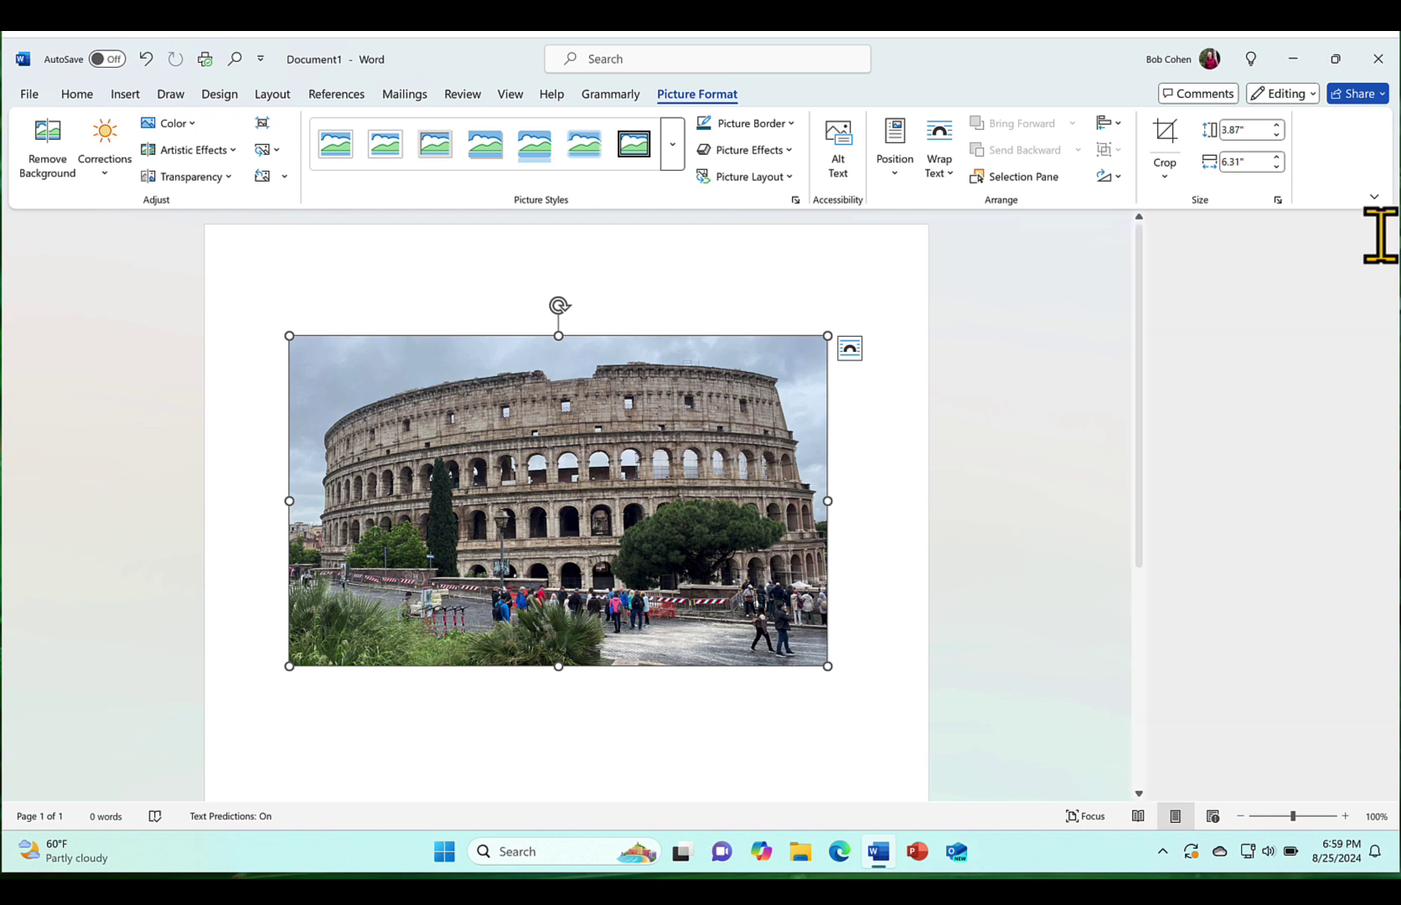
- Apply the Glow Diffused artistic effect to the Colosseum picture, and reset the picture and its size
click(228, 153)
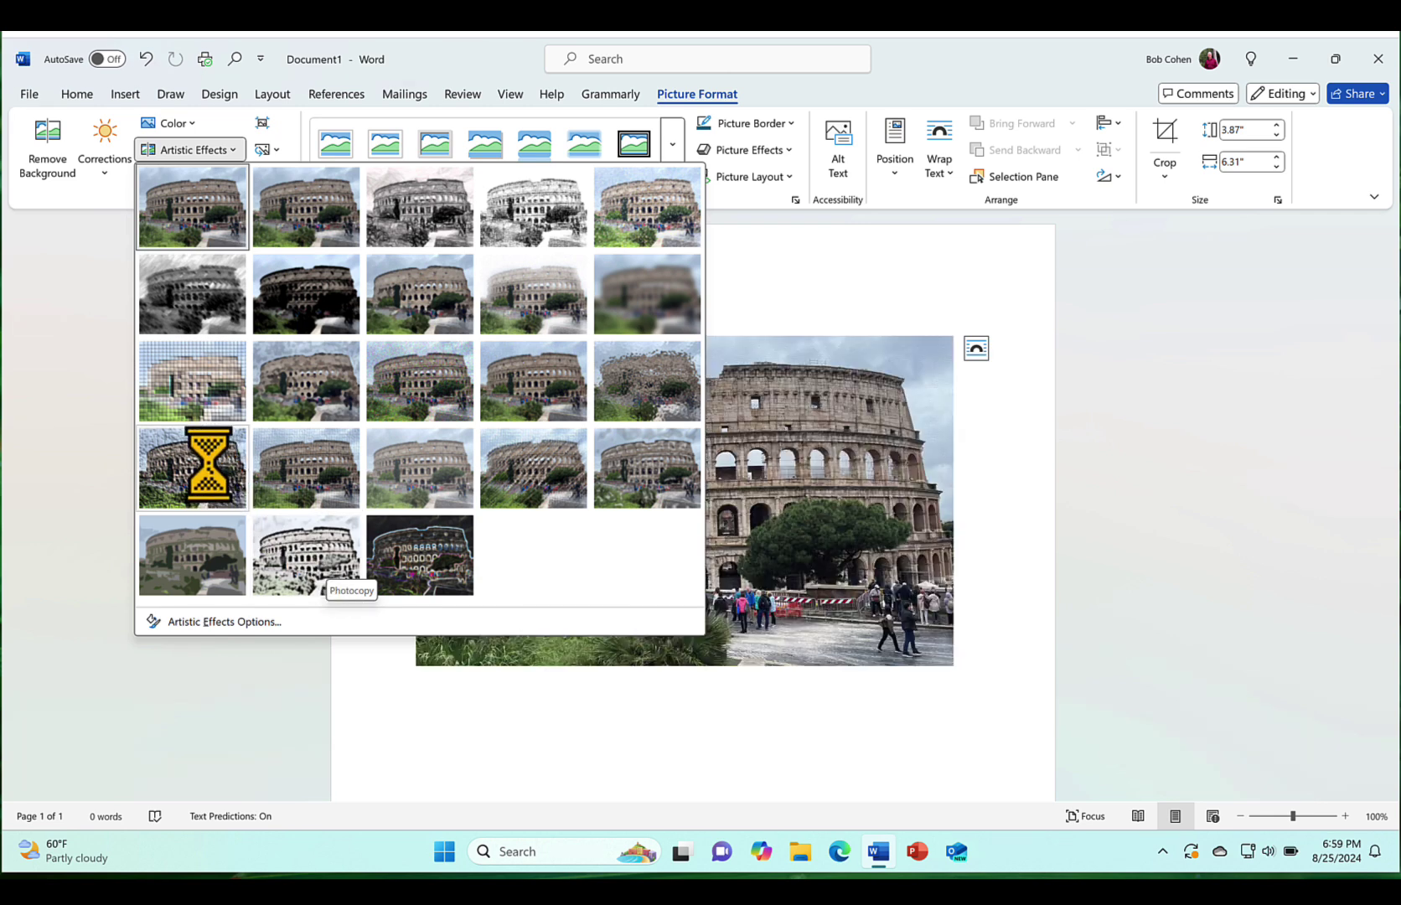
click(547, 325)
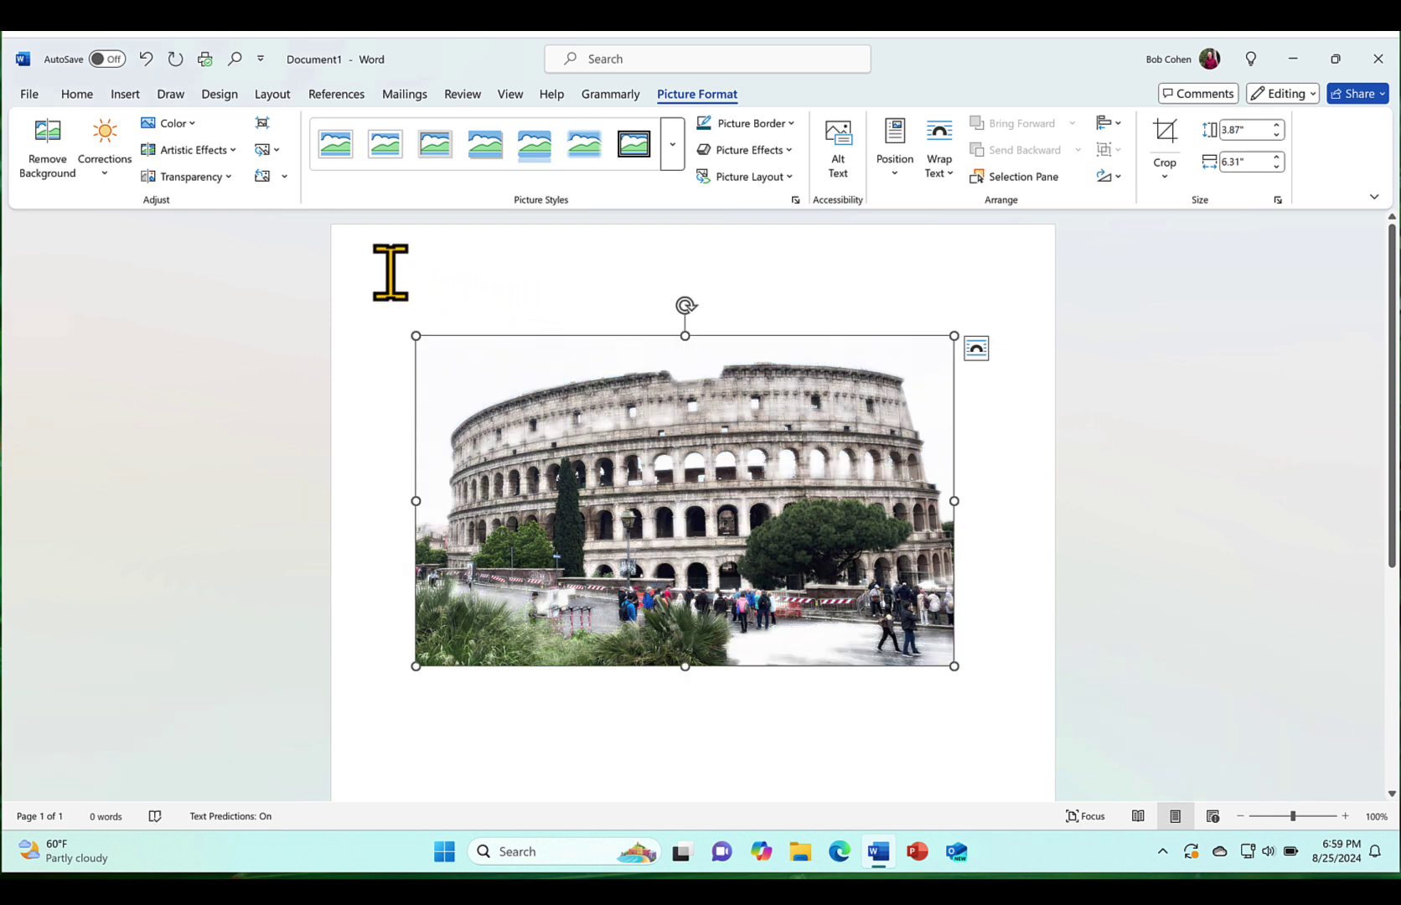
click(284, 180)
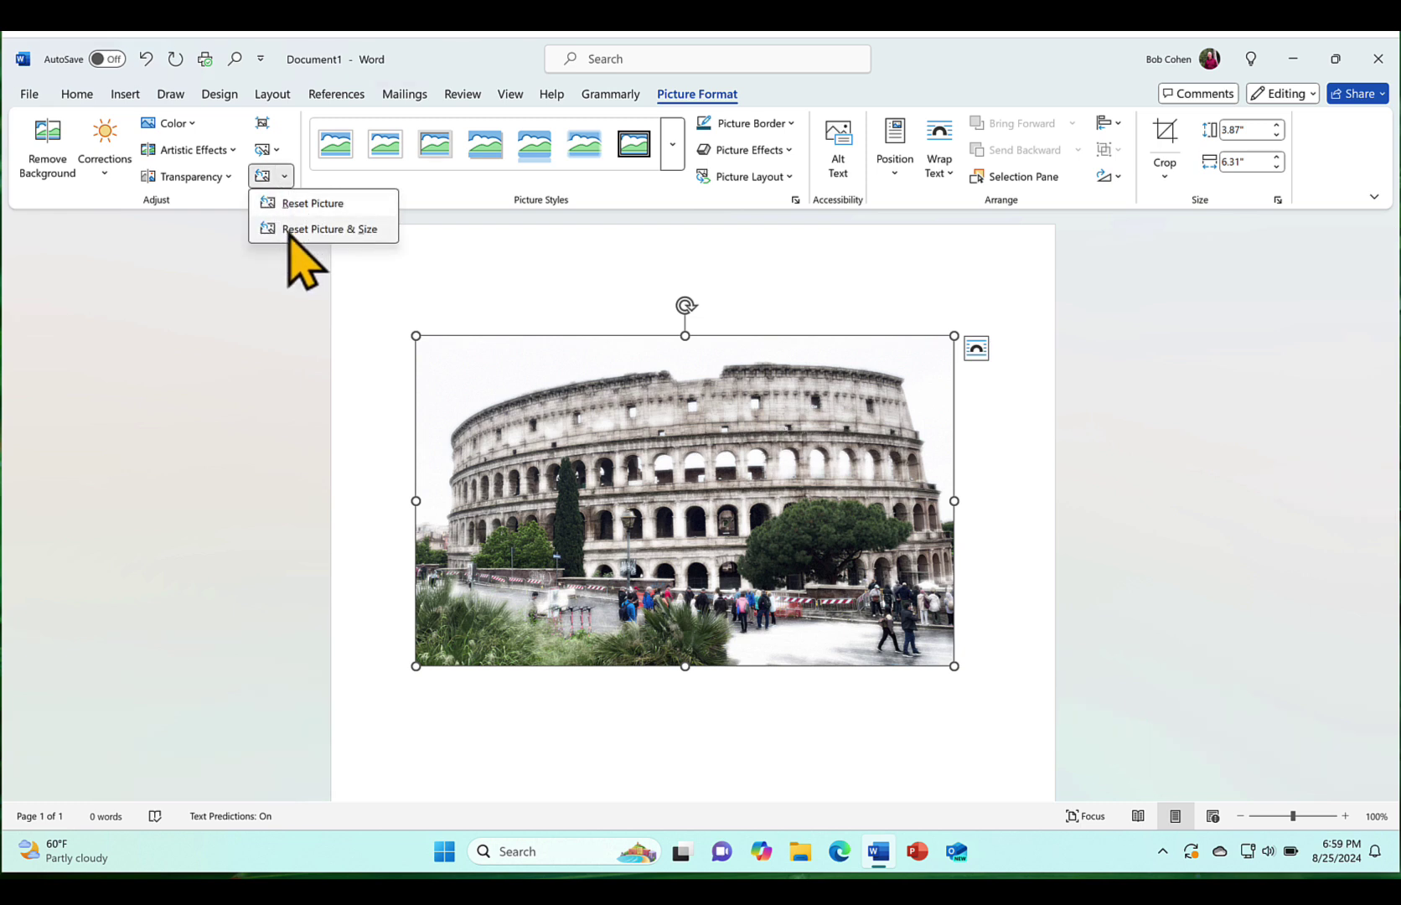
click(330, 229)
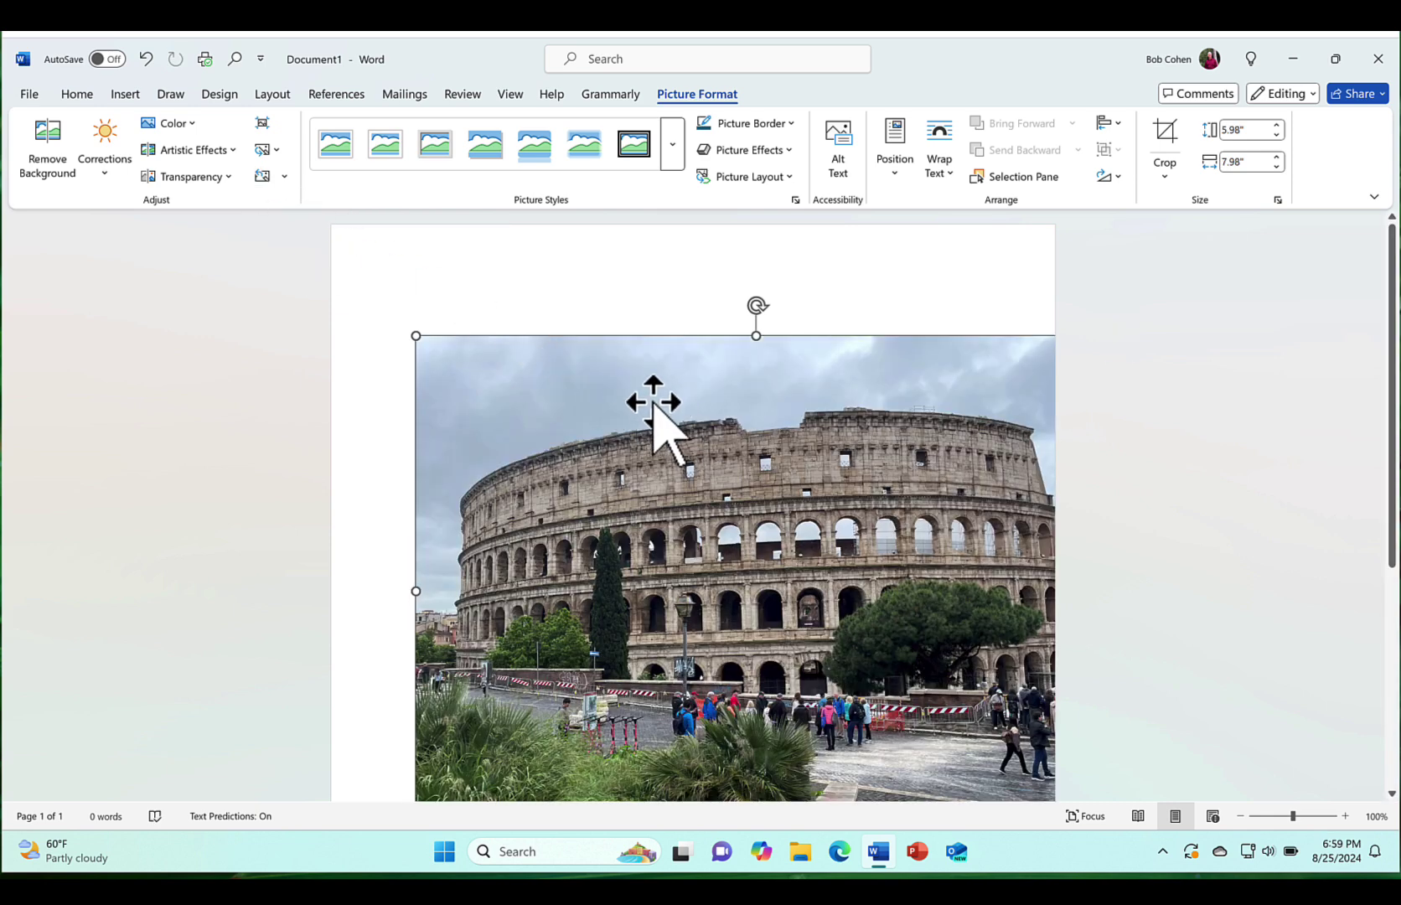
- Try moving the enlarged picture up and toward the page's left edge, and make the picture semi-transparent
drag(650, 401, 581, 376)
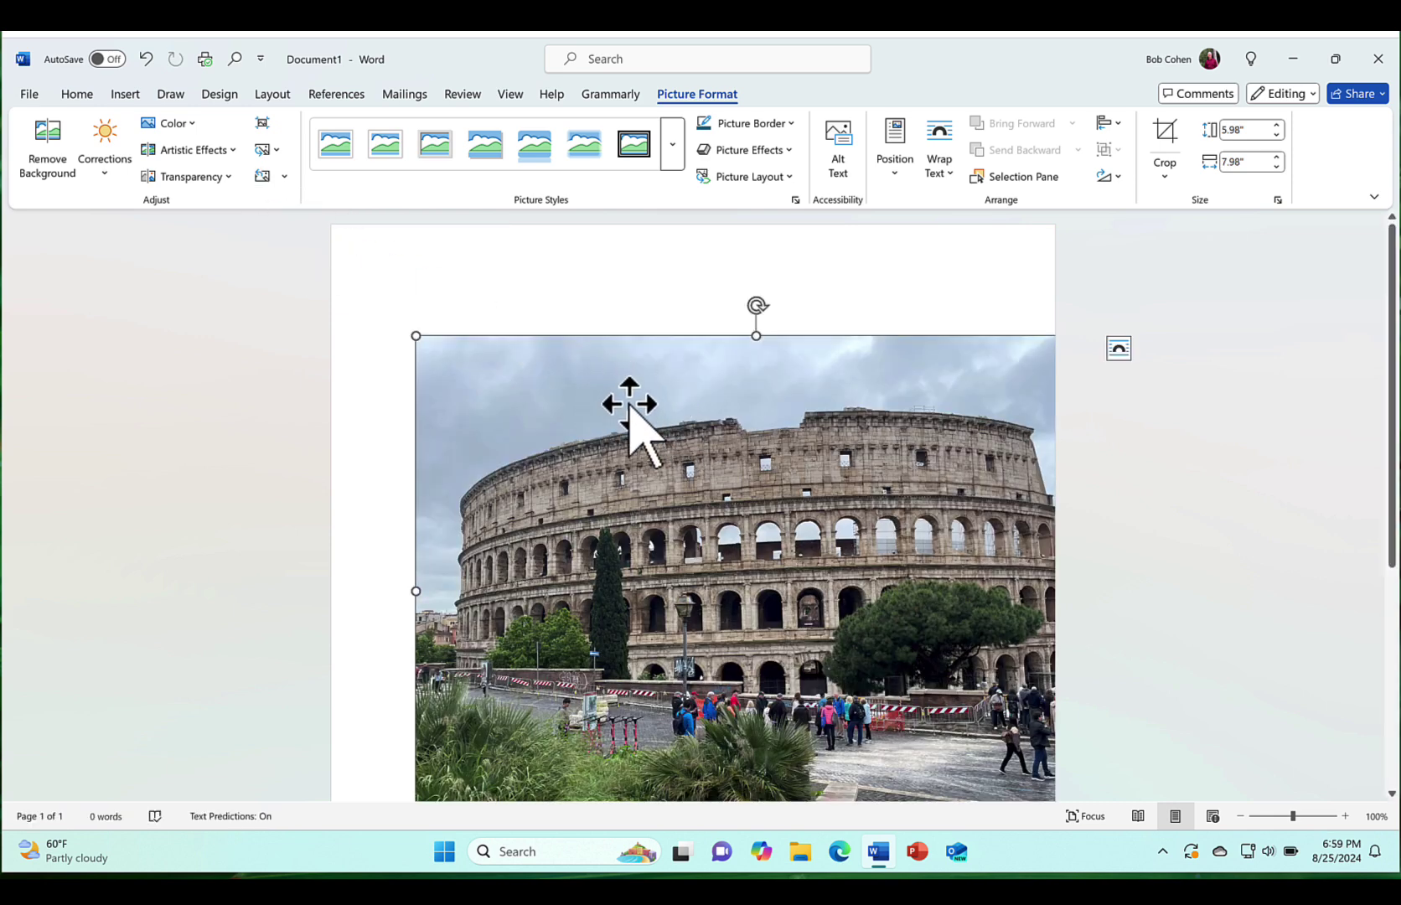
drag(629, 400, 557, 376)
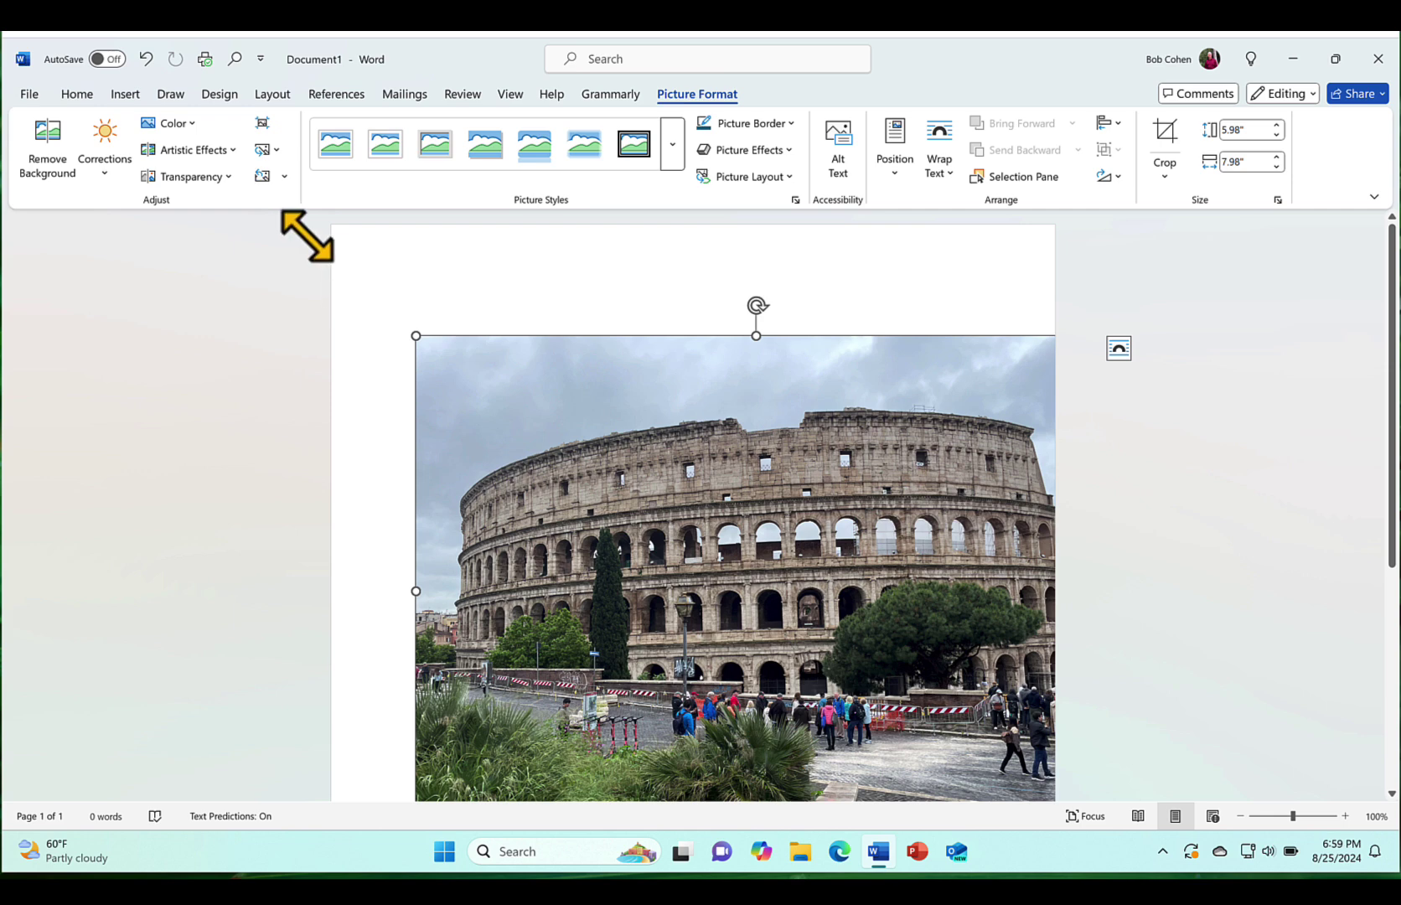
click(225, 178)
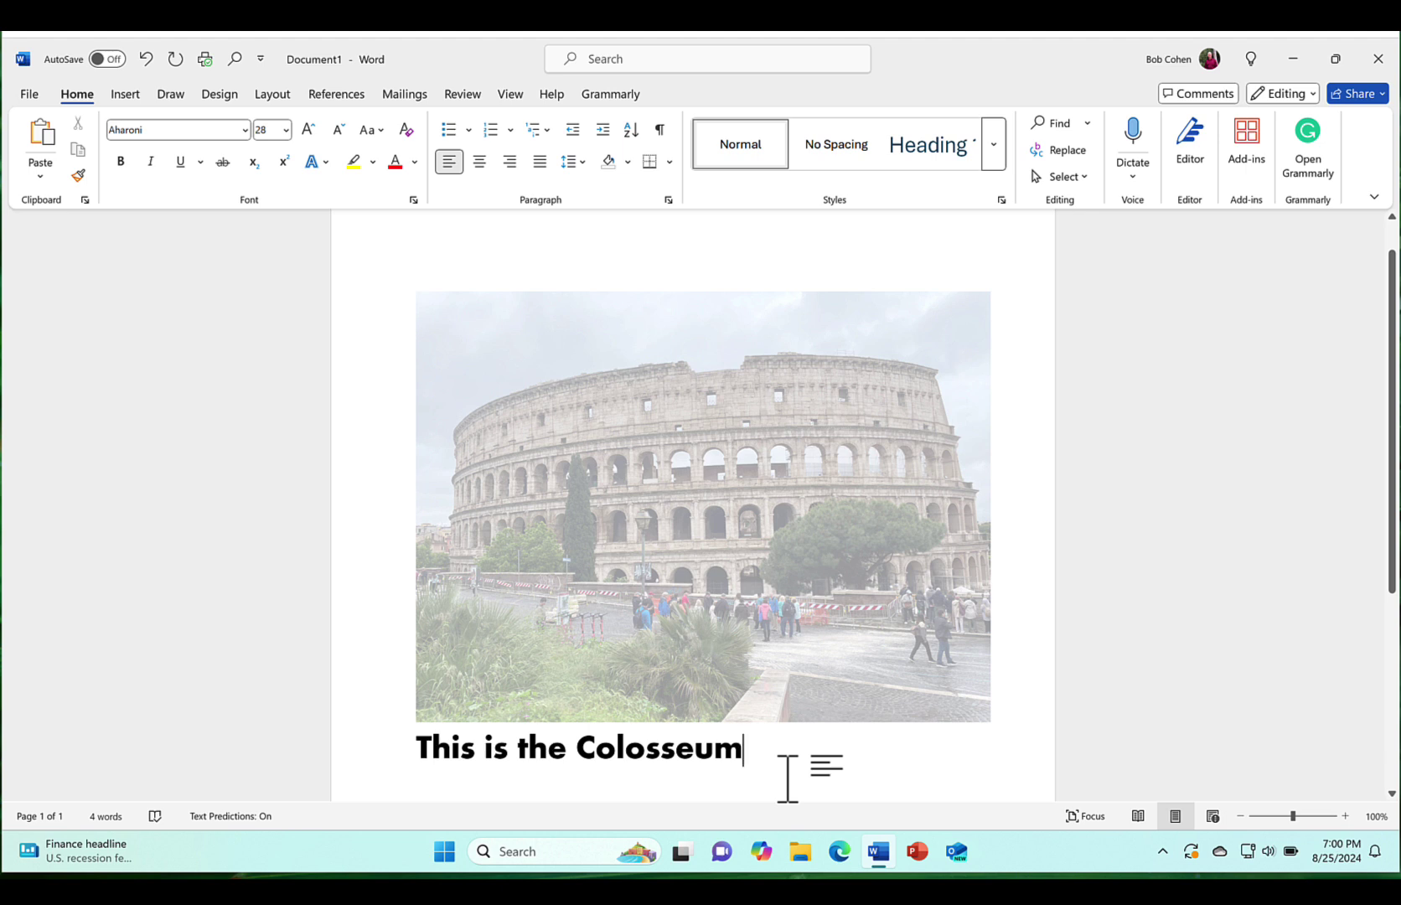
- Set the semi-transparent Colosseum picture's text wrapping to Behind Text
click(854, 678)
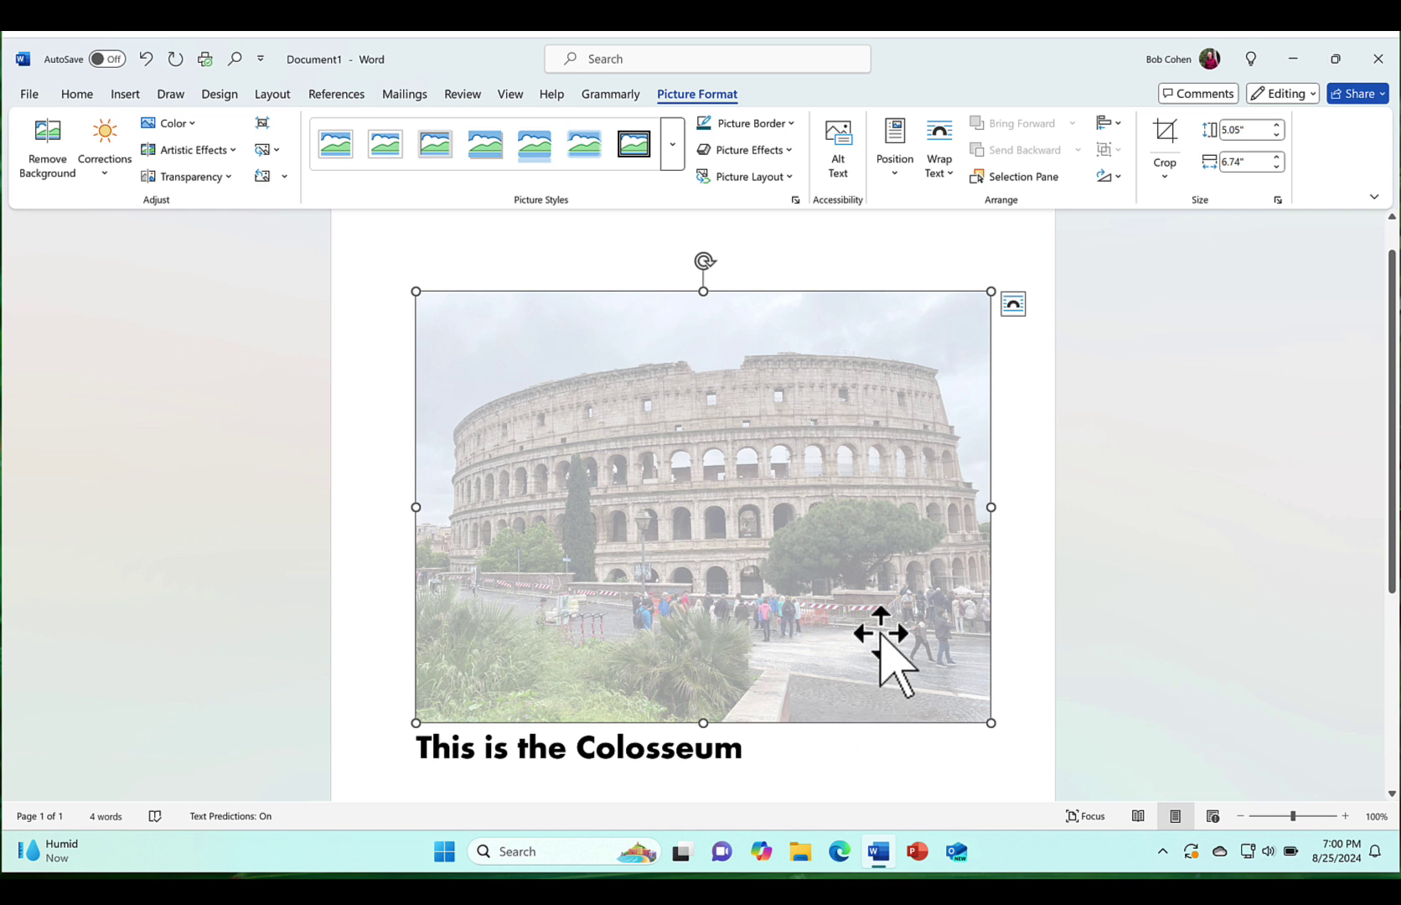
mouse_move(880, 639)
mouse_down()
mouse_move(853, 708)
mouse_move(882, 649)
mouse_up()
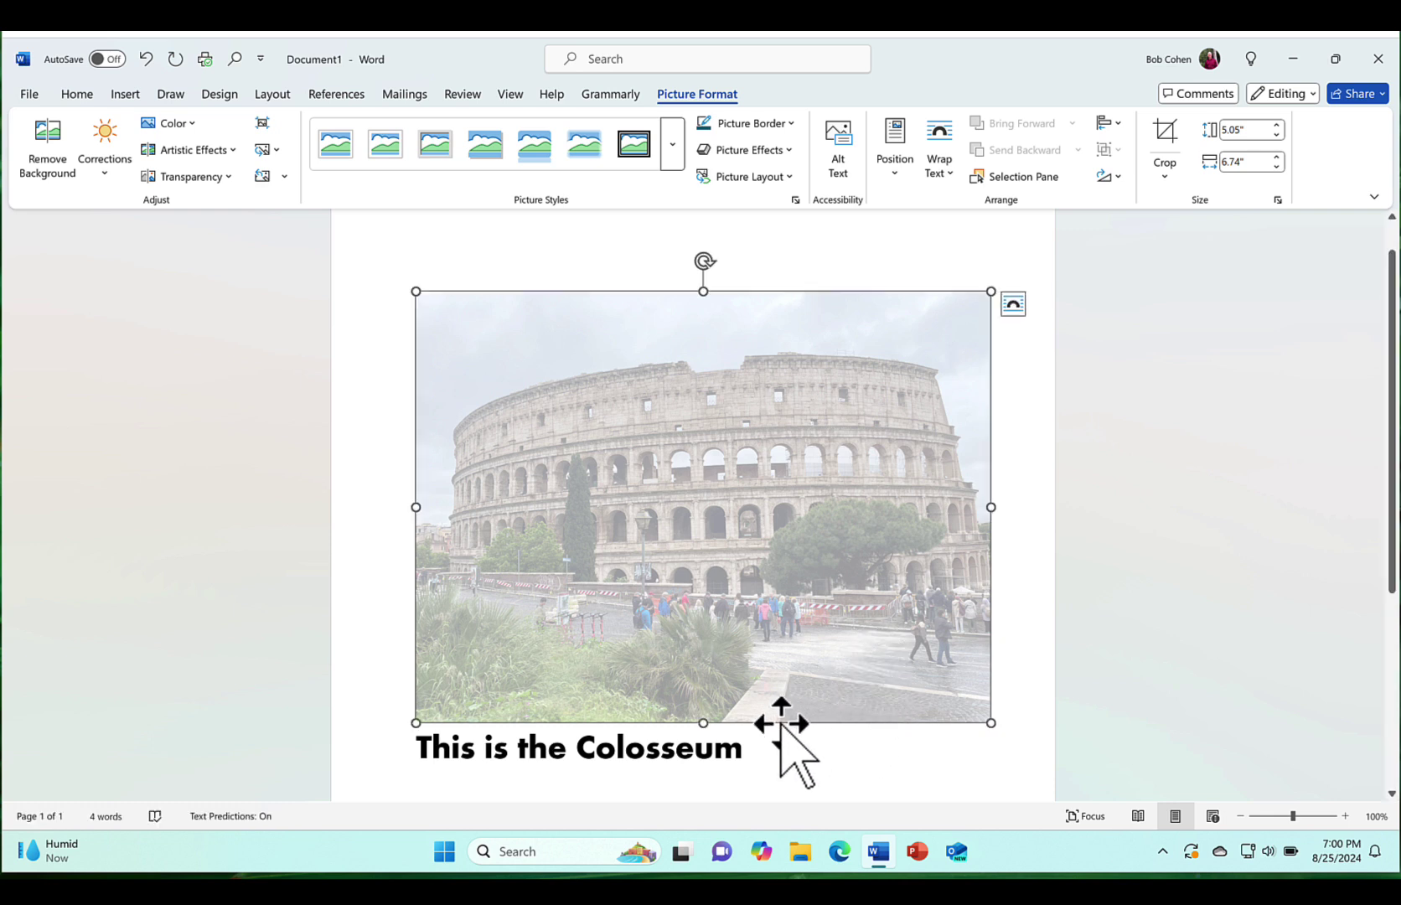
scroll(782, 725, down, 2)
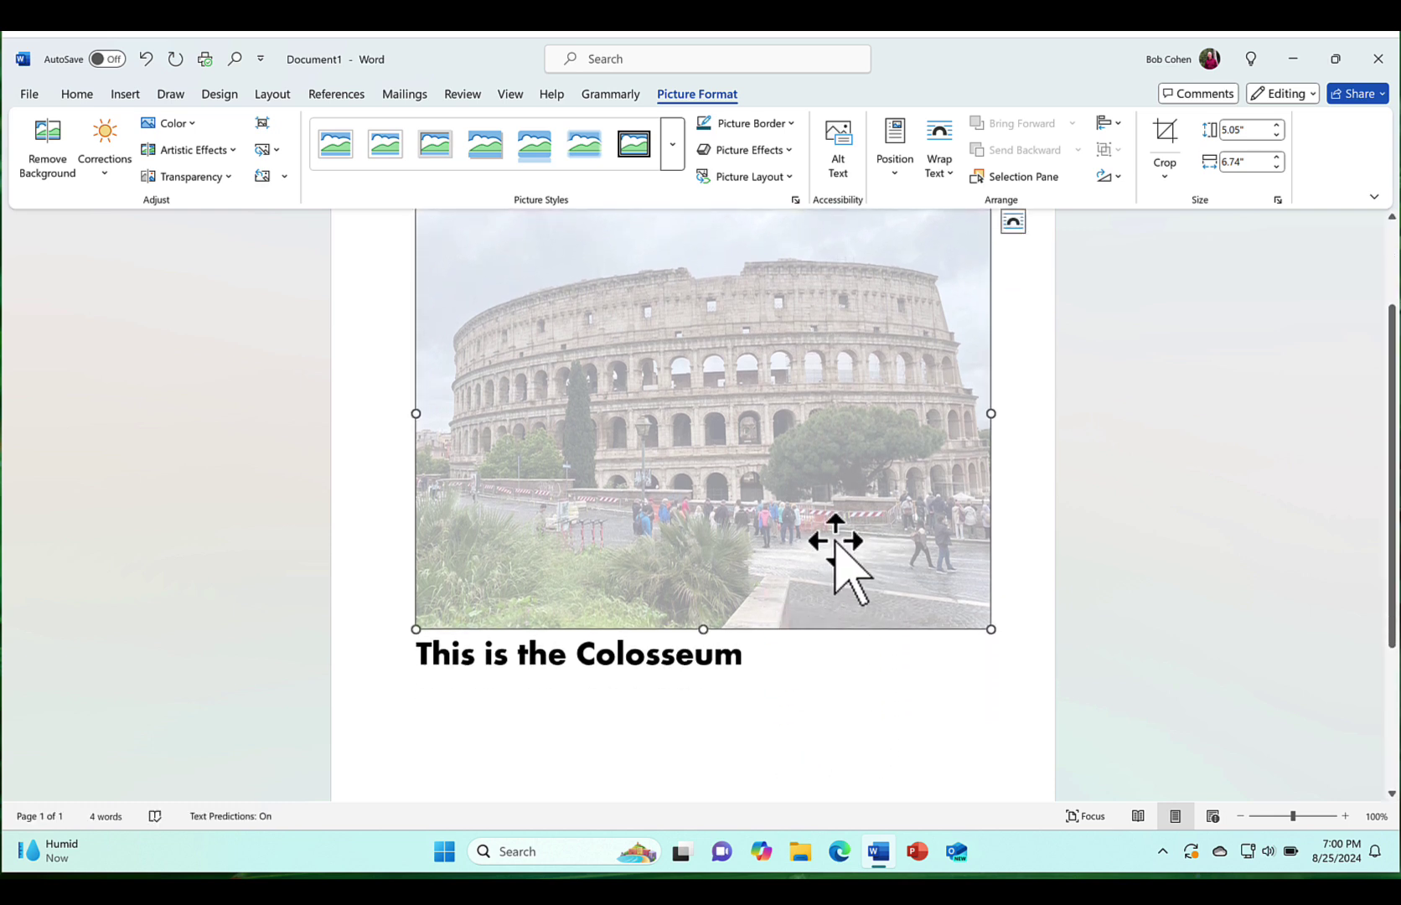
click(1014, 223)
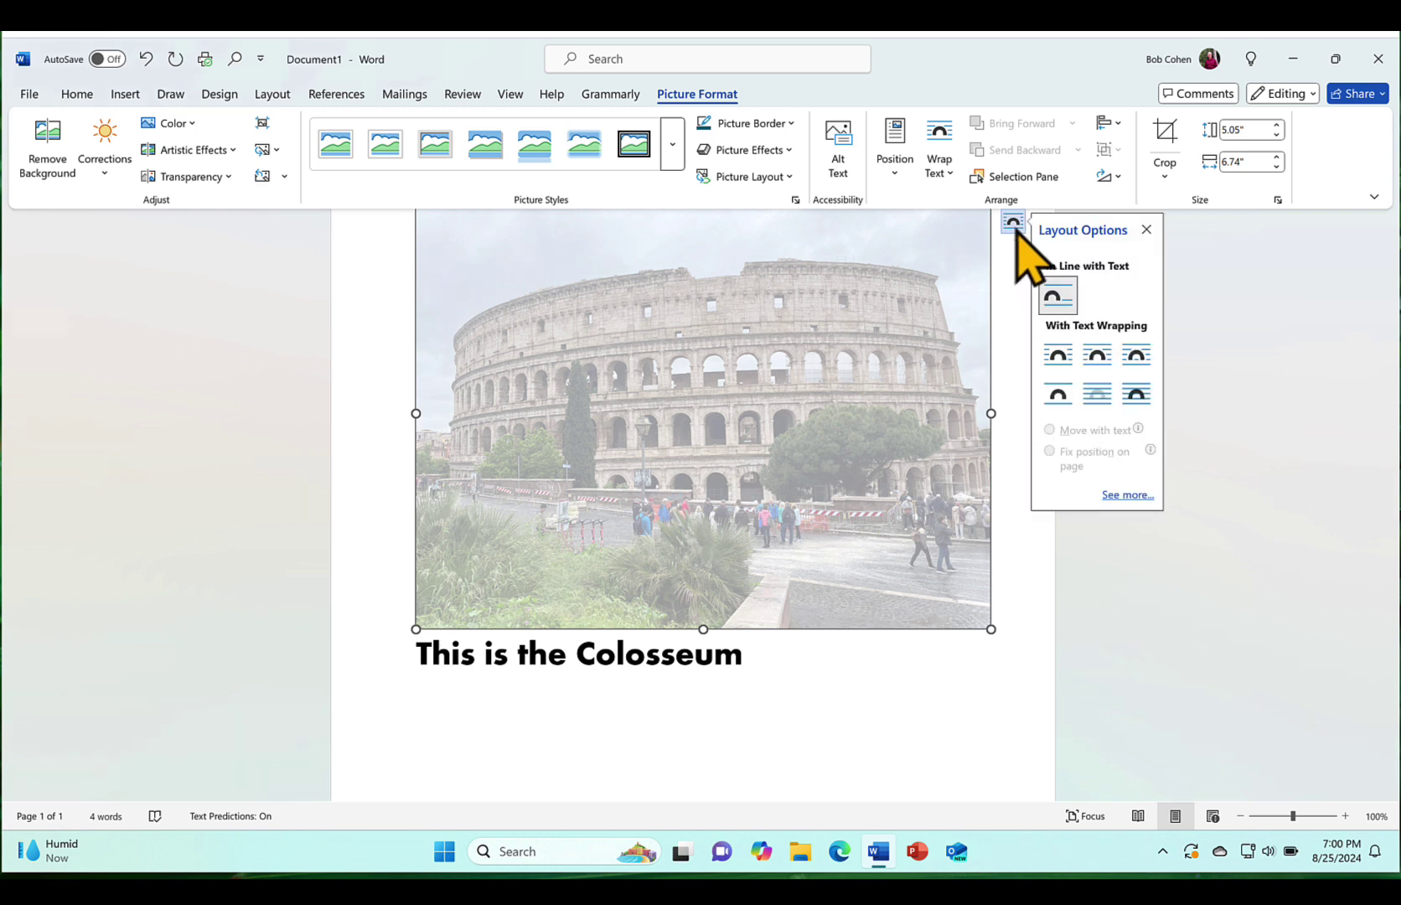
click(1094, 396)
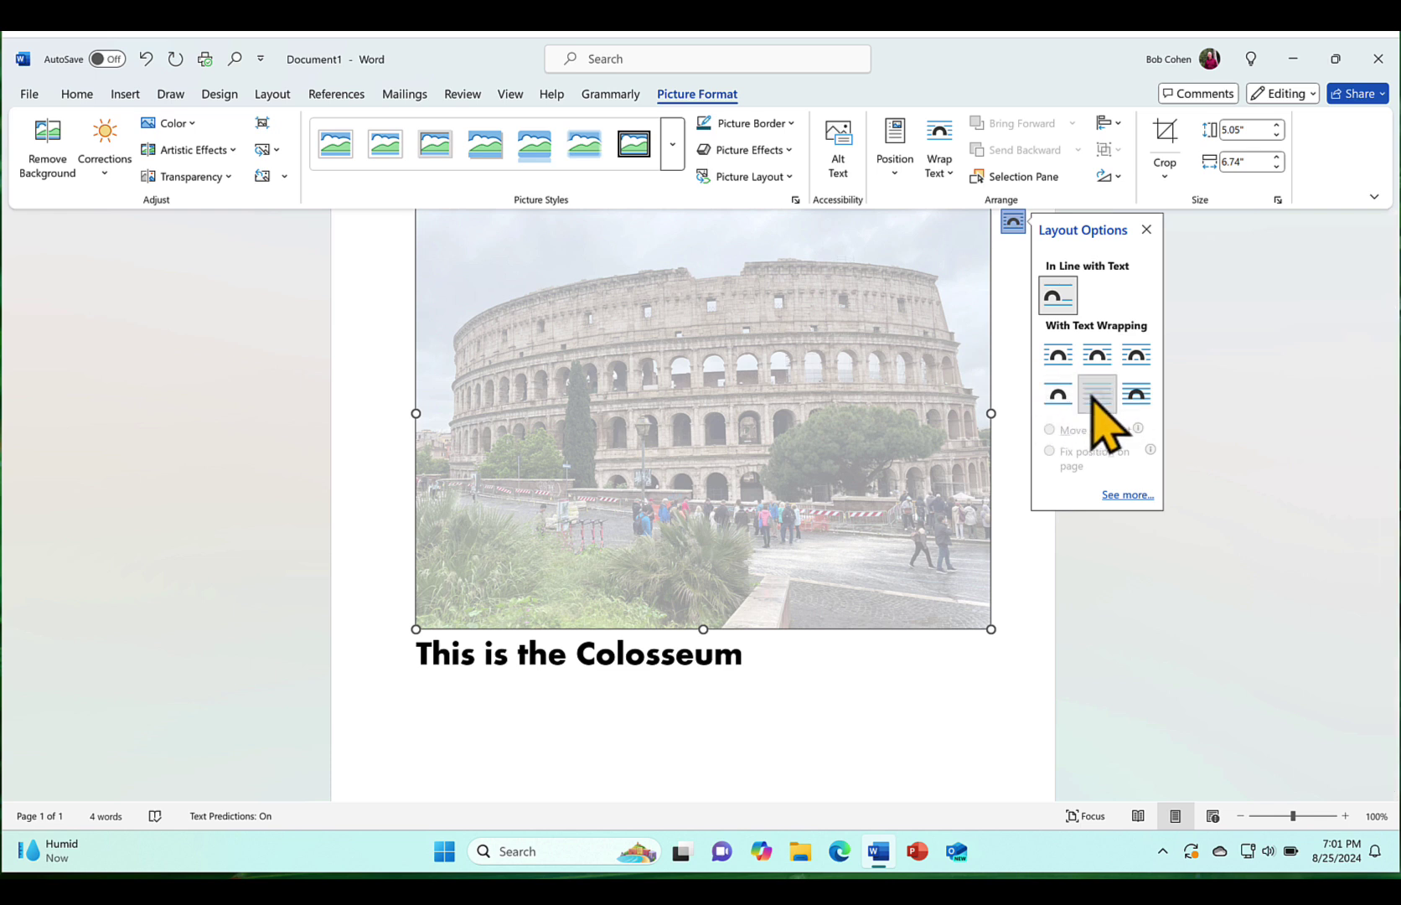
click(1016, 492)
- Move the picture behind the "This is the Colosseum" text, and reposition it just below that line
mouse_move(897, 450)
mouse_down()
mouse_move(880, 519)
mouse_move(892, 457)
mouse_move(880, 448)
mouse_move(872, 478)
mouse_move(885, 466)
mouse_up()
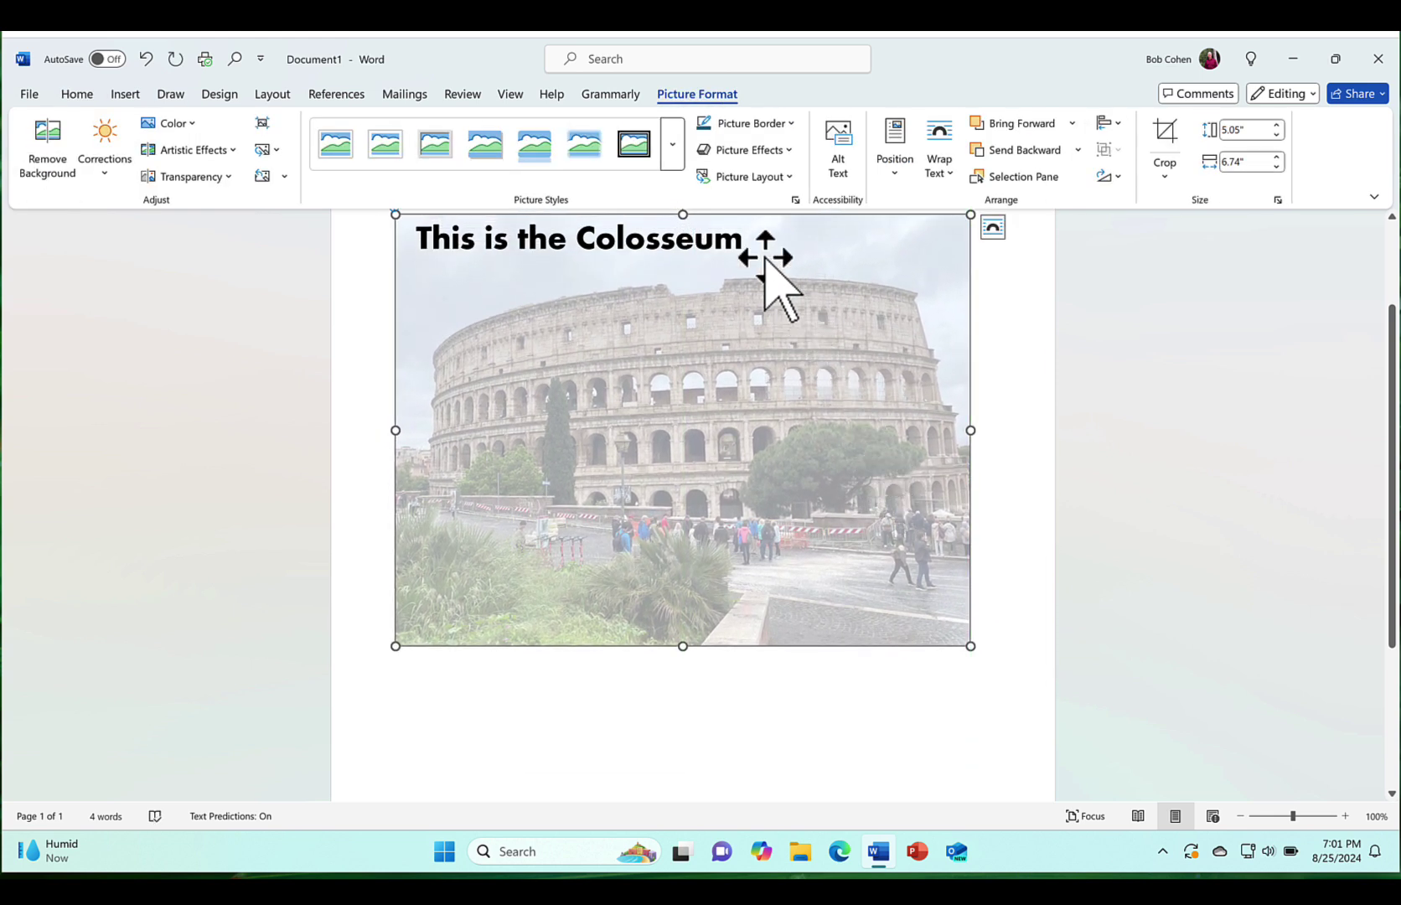
click(744, 244)
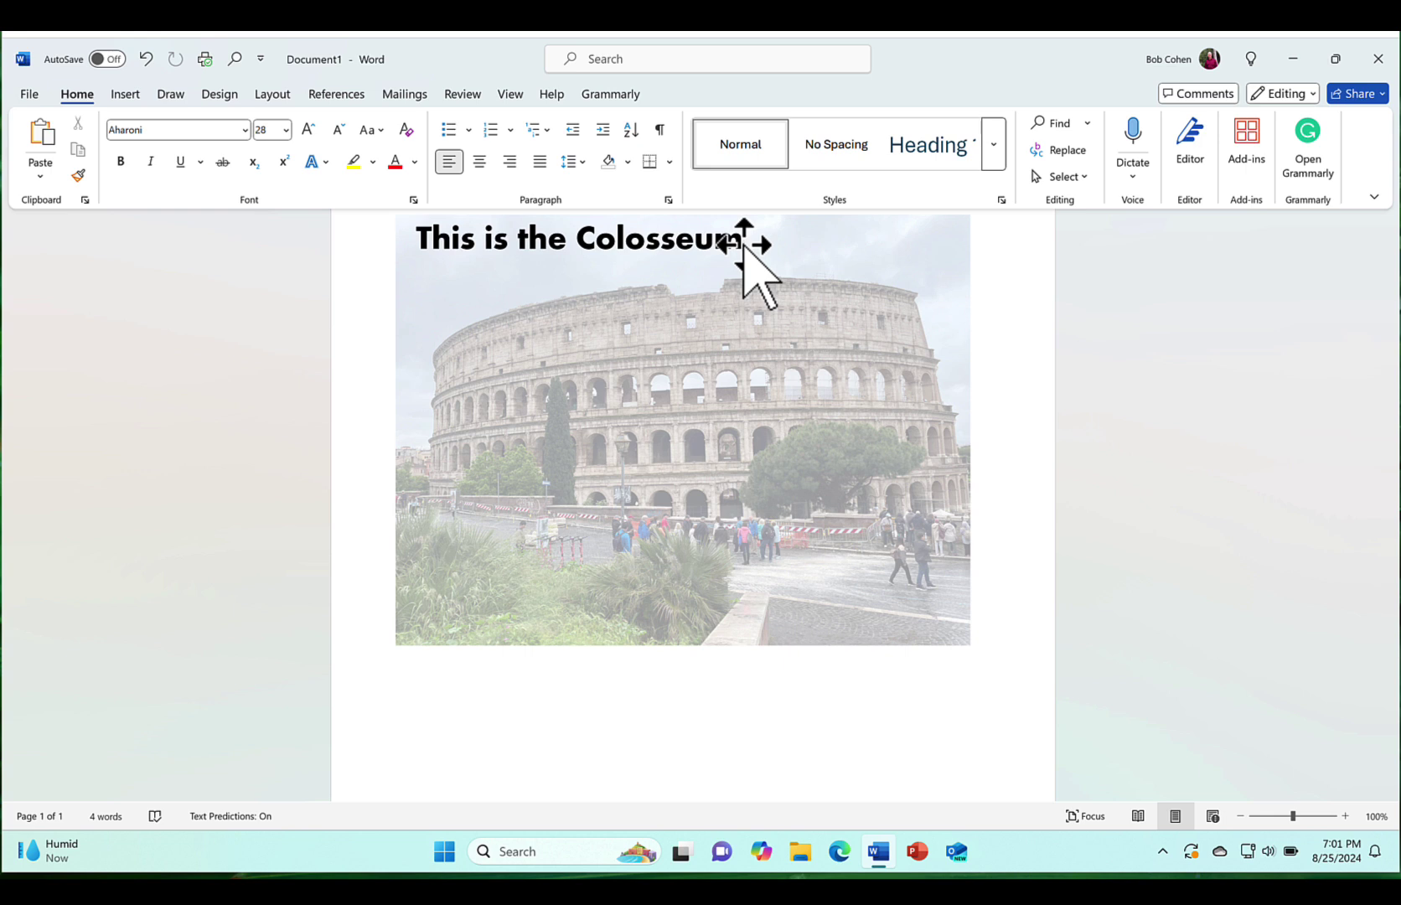
drag(804, 316, 807, 386)
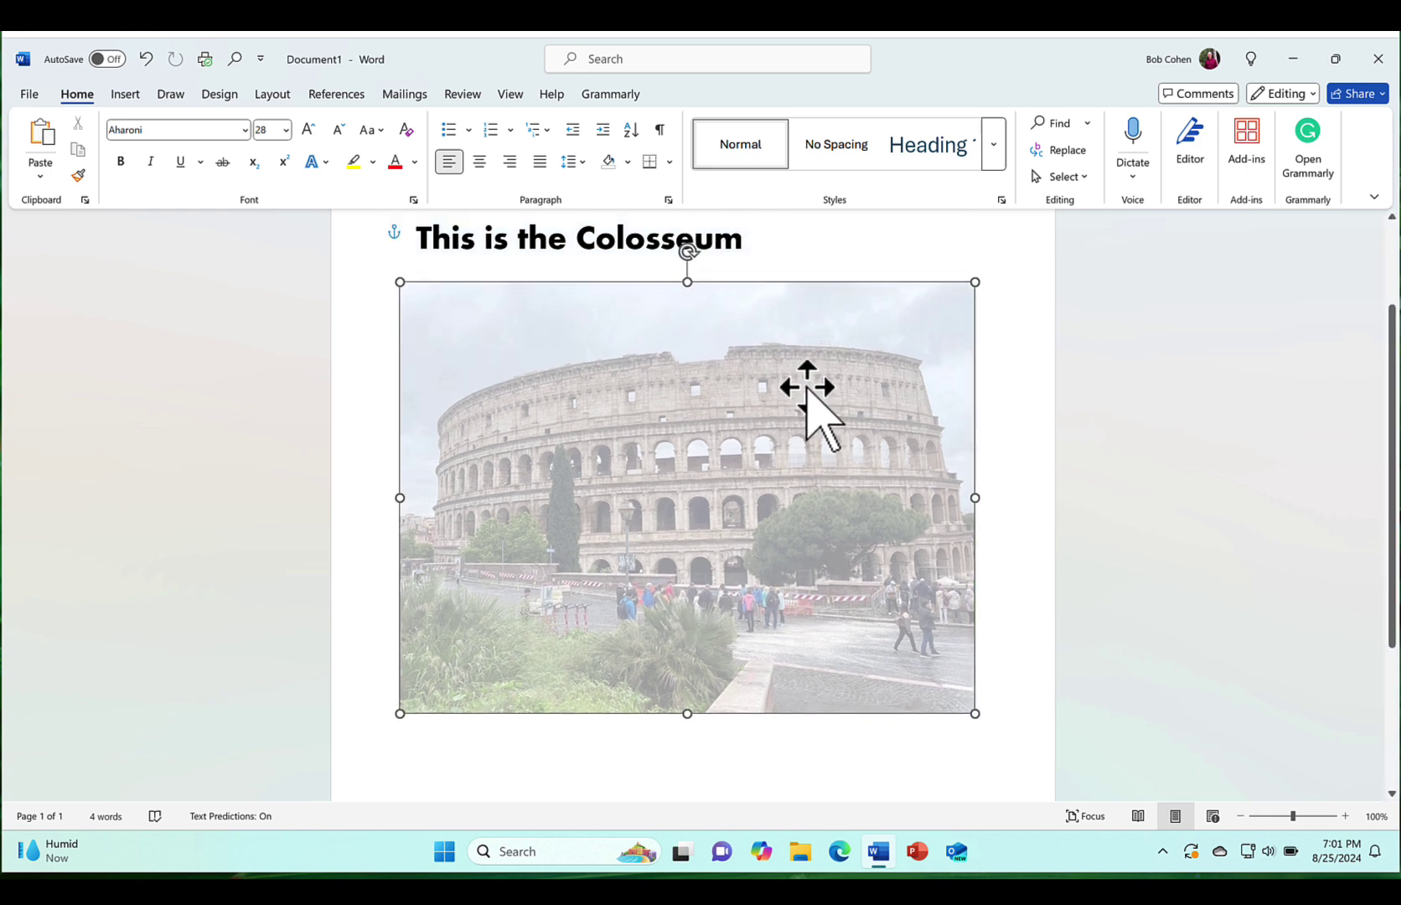